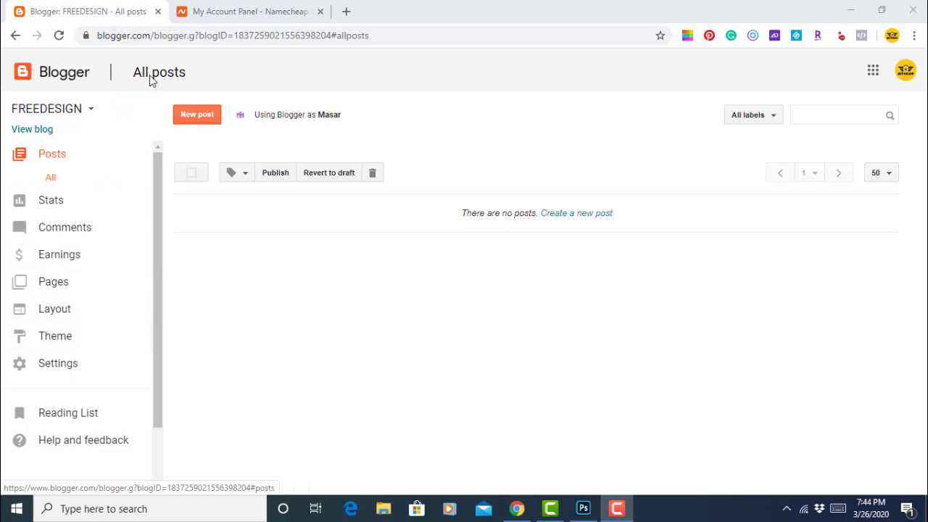
# - Switch to Namecheap and open the Advanced DNS settings of the ilucky.me domain
pyautogui.click(217, 11)
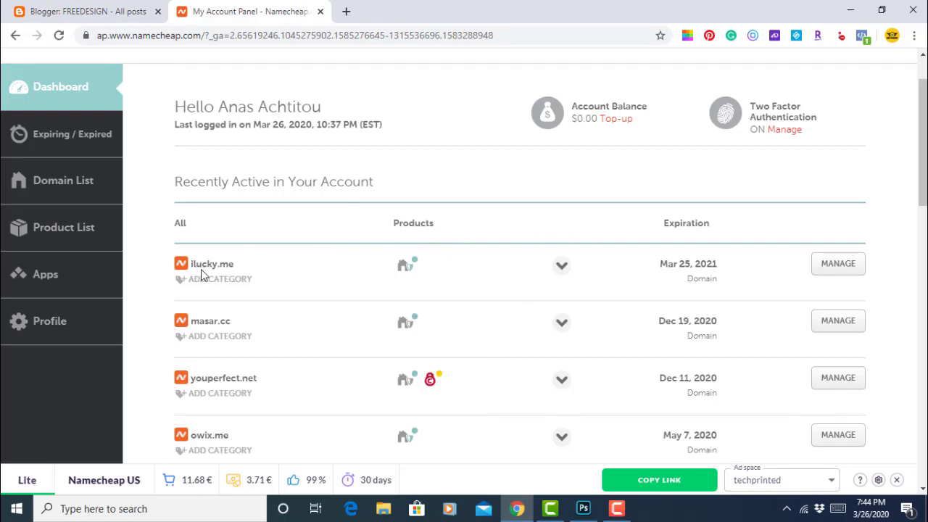
pyautogui.click(839, 272)
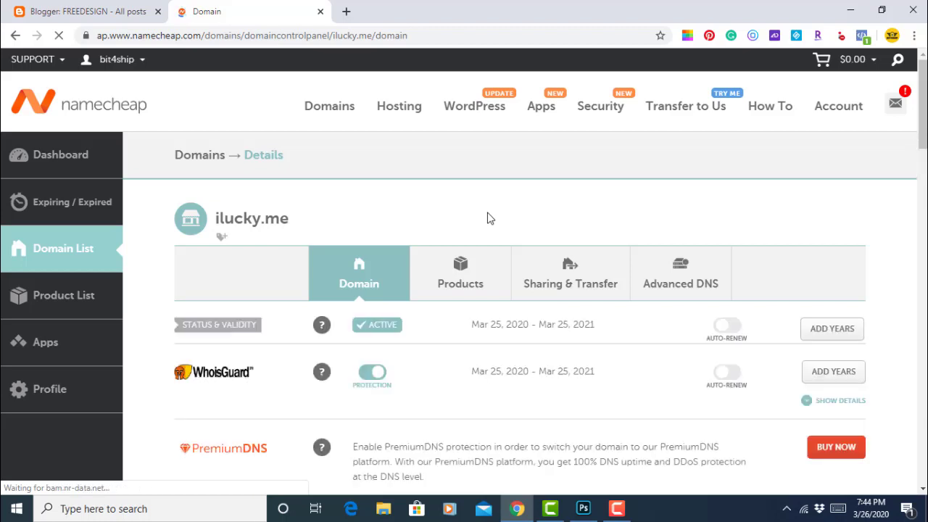
pyautogui.scroll(-1, 487, 219)
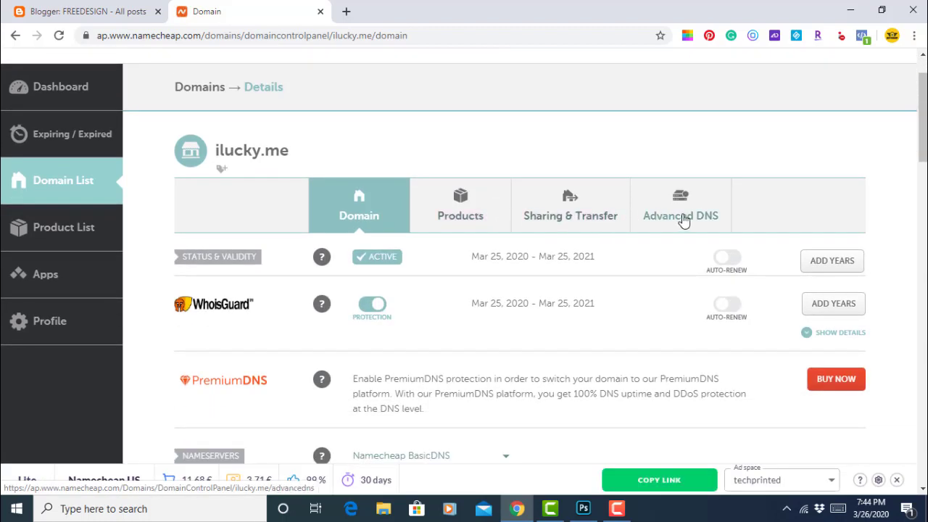
pyautogui.click(668, 217)
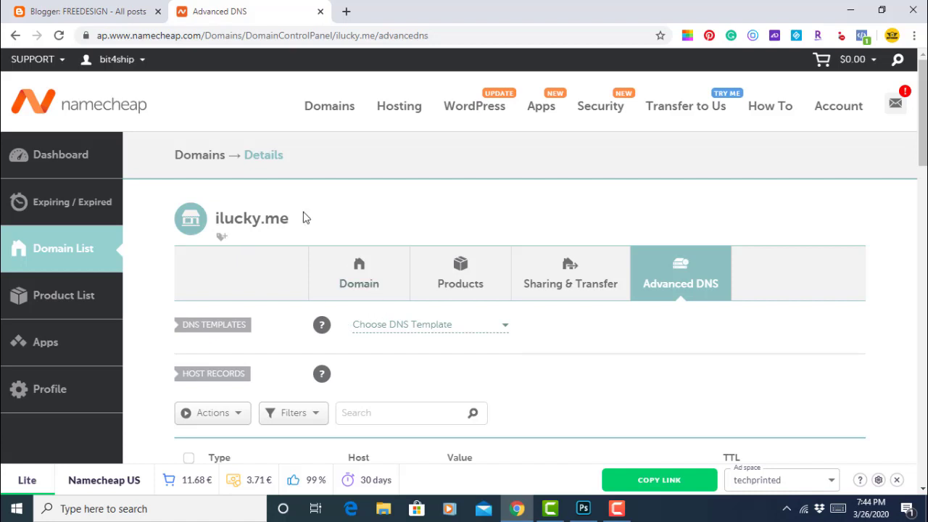
# - Copy the domain name ilucky.me from the domain's details page
pyautogui.moveTo(303, 218); pyautogui.dragTo(215, 221)
pyautogui.rightClick(226, 220)
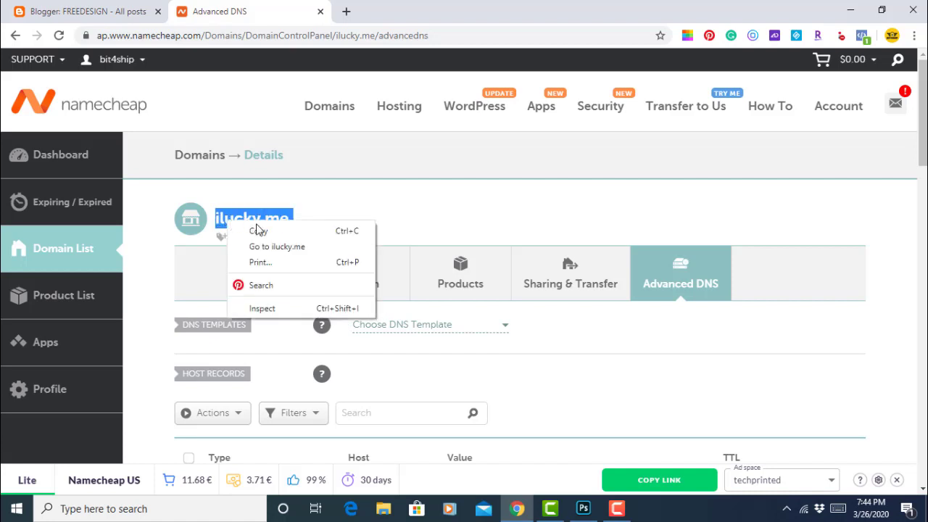
pyautogui.click(227, 231)
# - Switch to Blogger and open the third-party URL setup in the blog's basic settings
pyautogui.click(104, 9)
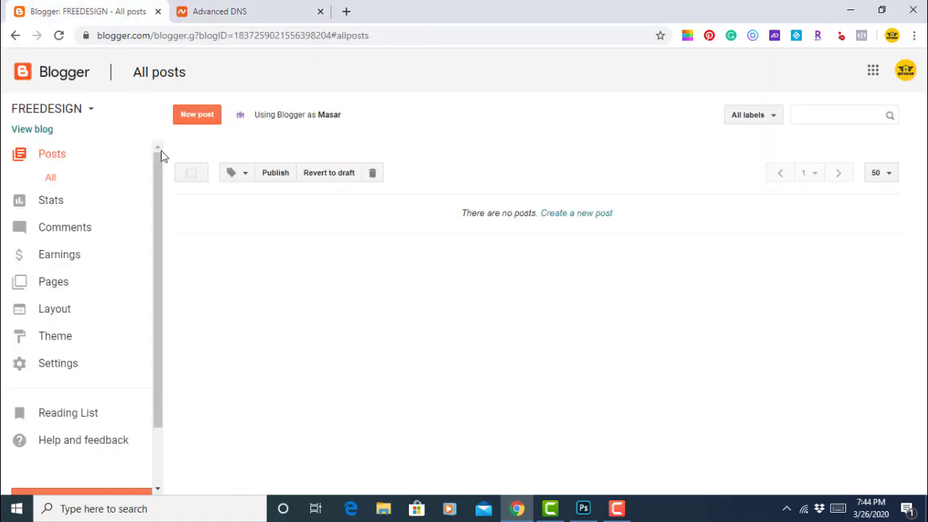
pyautogui.click(56, 364)
pyautogui.click(57, 367)
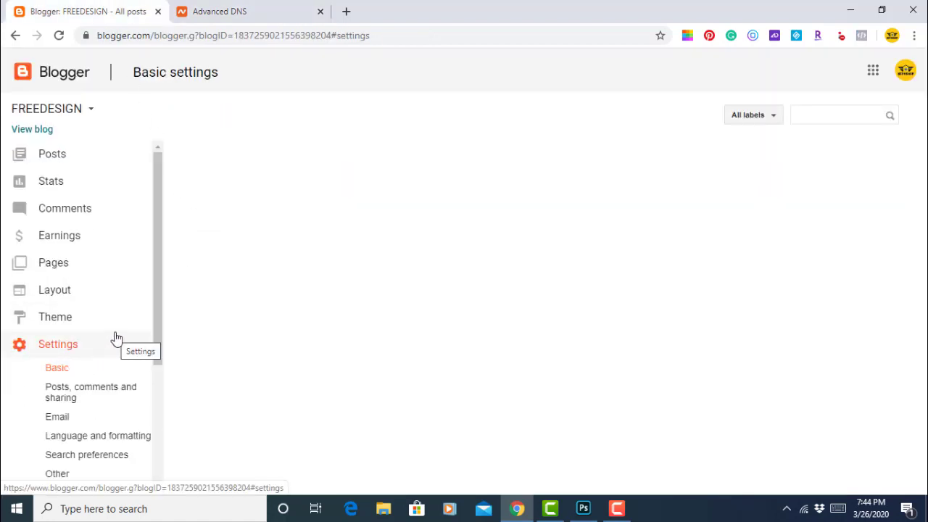
pyautogui.scroll(-2, 114, 336)
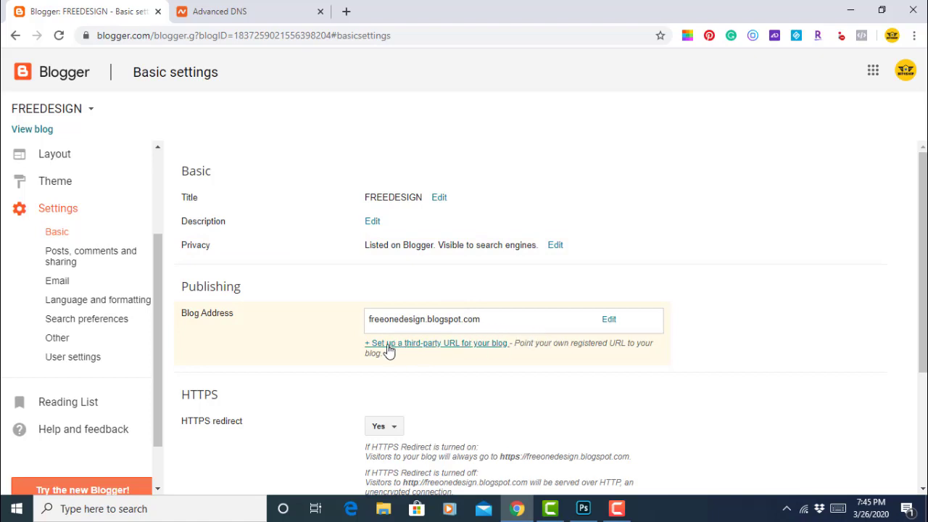
pyautogui.click(443, 350)
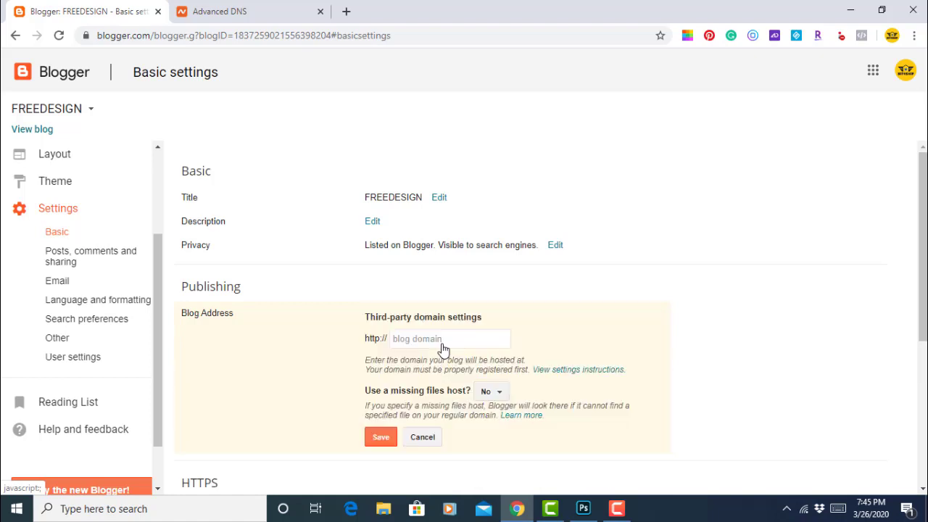
pyautogui.click(442, 344)
pyautogui.rightClick(443, 344)
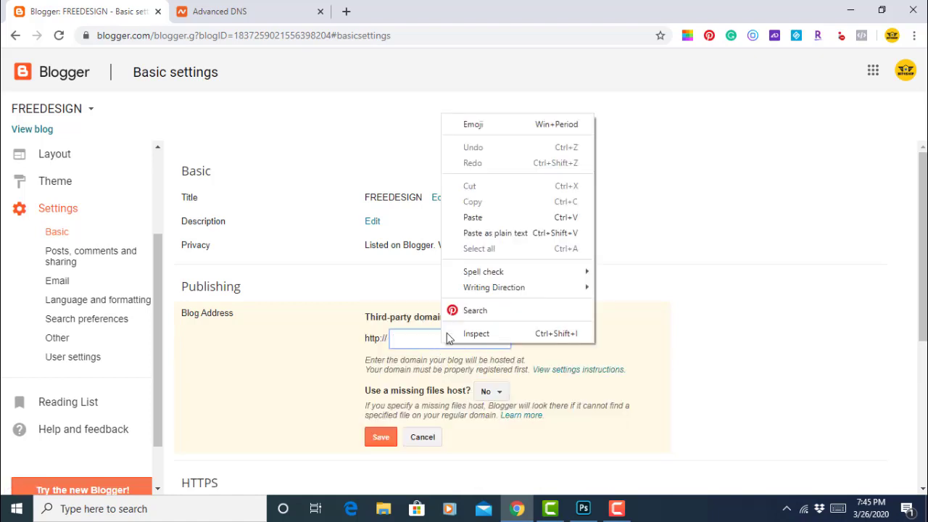
pyautogui.click(485, 218)
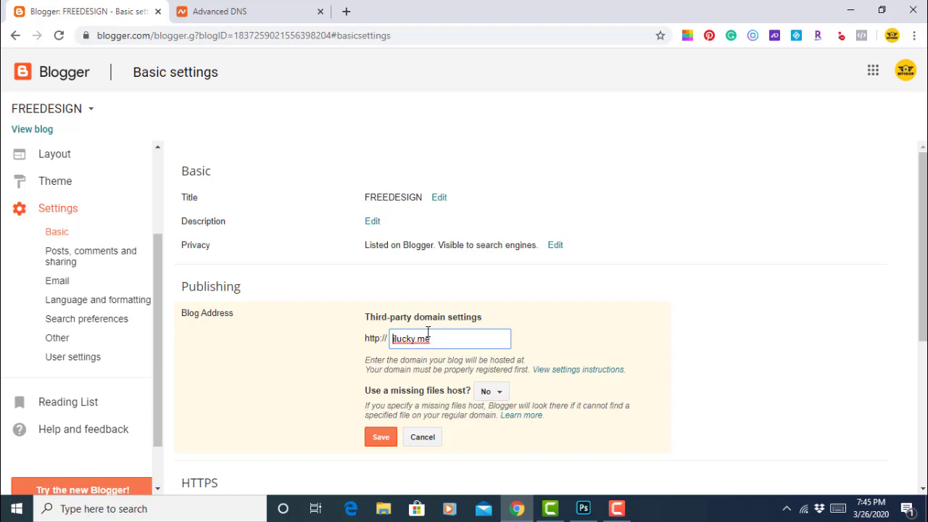
pyautogui.write('www.i')
pyautogui.click(389, 442)
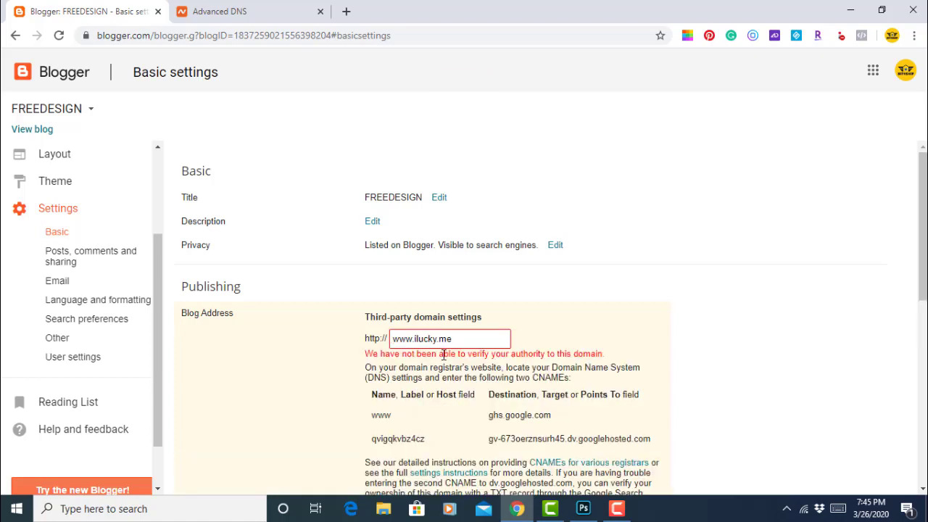
# - Copy the first CNAME's host value, www, from the third-party domain instructions
pyautogui.scroll(-2, 435, 362)
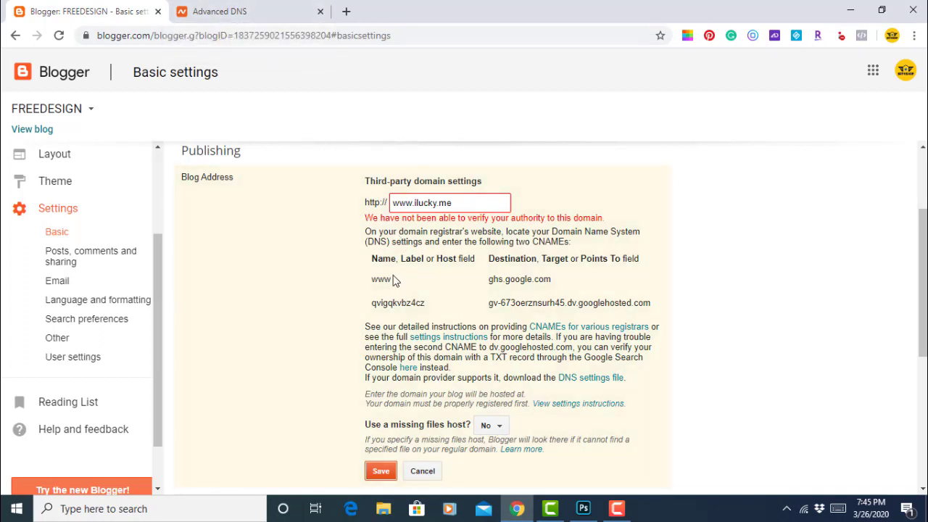
pyautogui.moveTo(392, 278); pyautogui.dragTo(375, 278)
pyautogui.rightClick(371, 279)
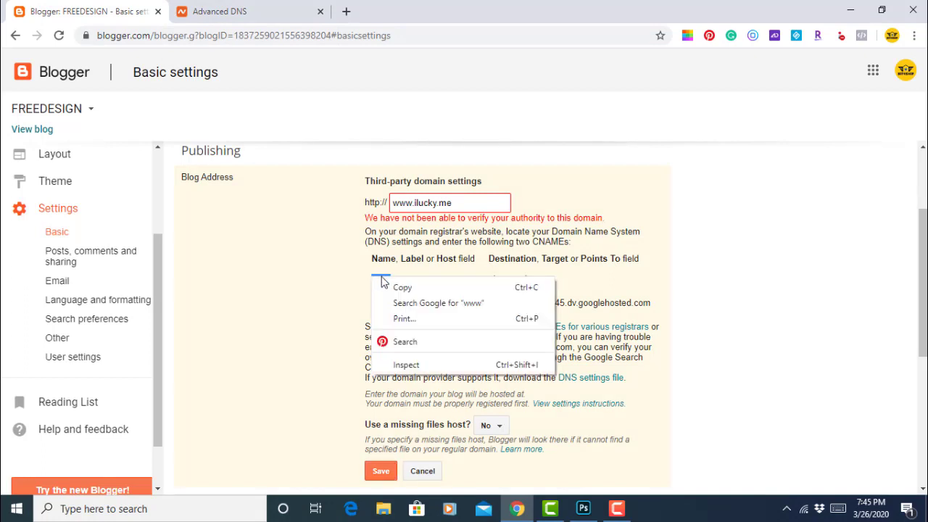
pyautogui.click(400, 283)
# - Switch to Namecheap and add a new CNAME host record for the domain with www as the host
pyautogui.click(264, 8)
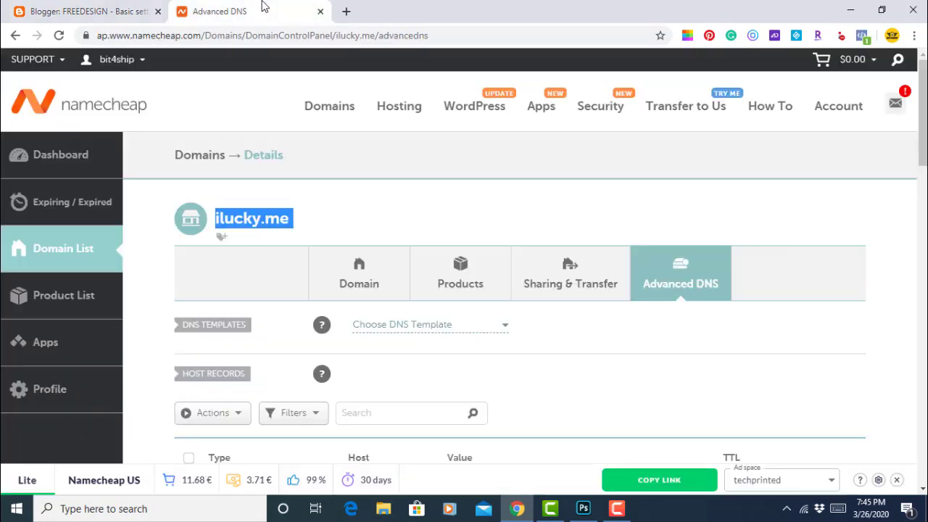
pyautogui.scroll(-3, 547, 223)
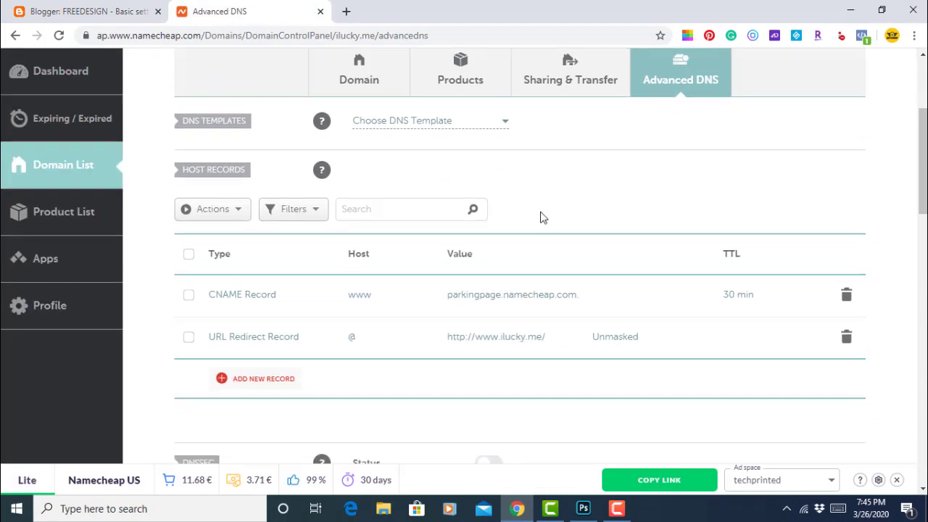
pyautogui.scroll(-1, 490, 255)
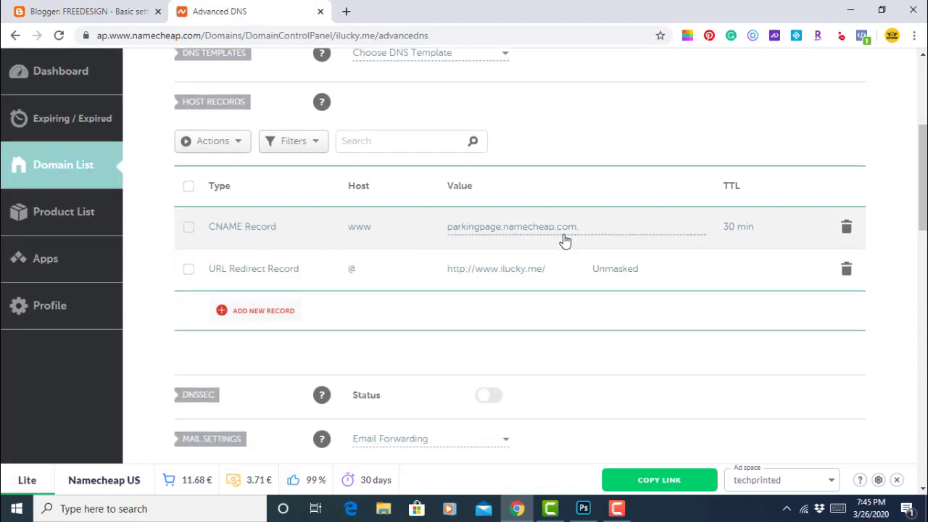
pyautogui.click(254, 319)
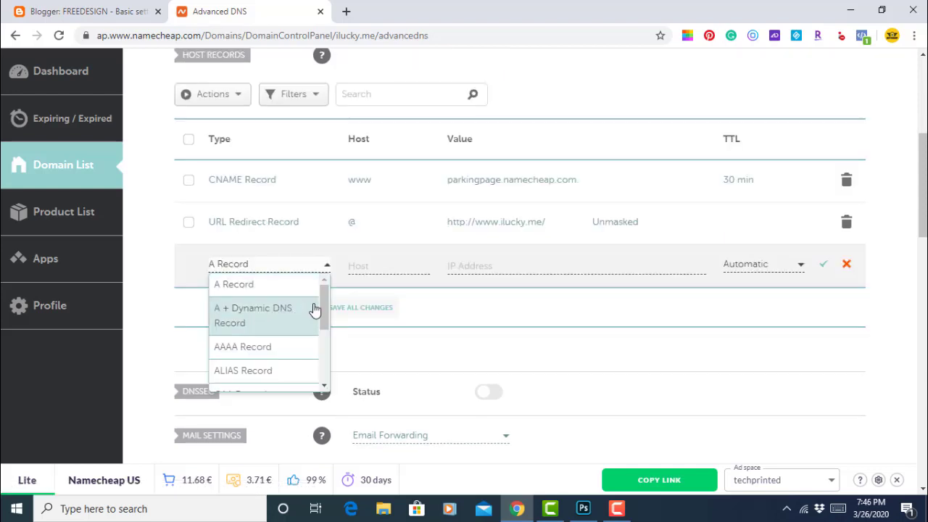
pyautogui.moveTo(323, 299); pyautogui.dragTo(311, 332)
pyautogui.click(270, 341)
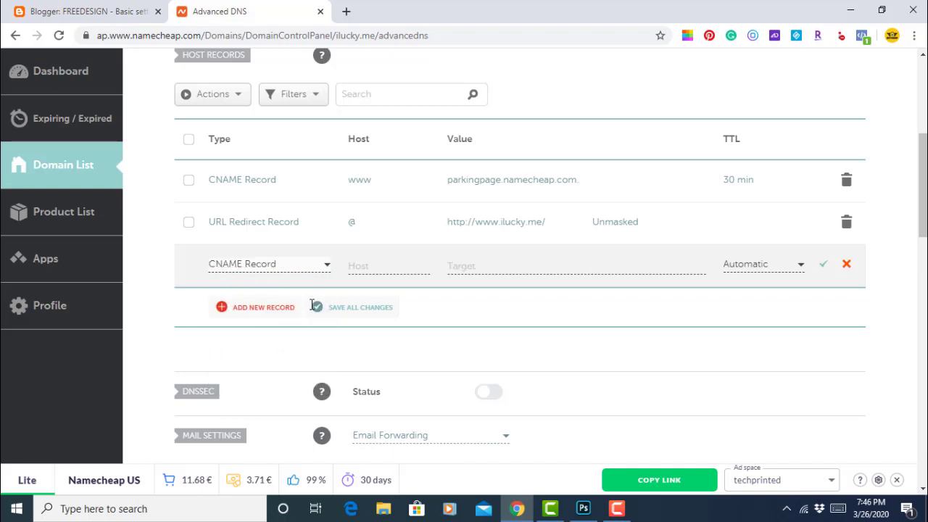
pyautogui.click(365, 266)
pyautogui.rightClick(363, 265)
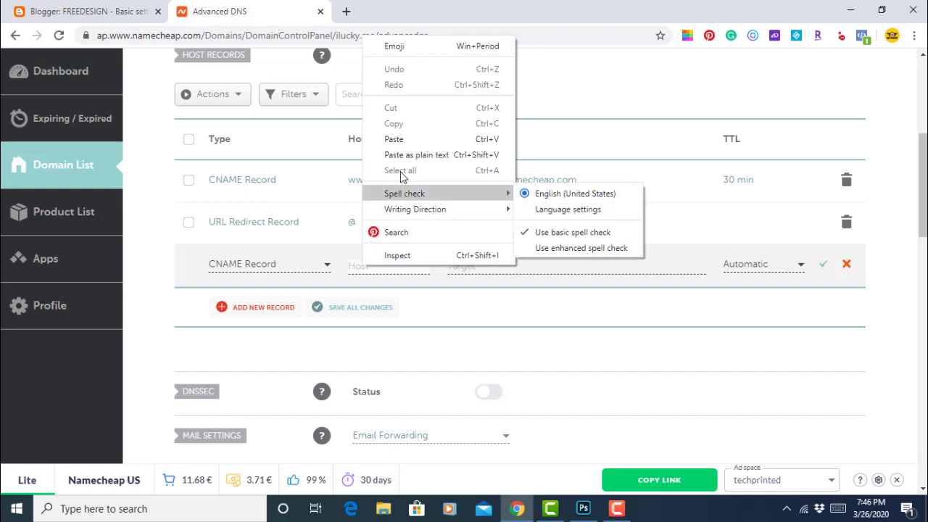
pyautogui.click(393, 139)
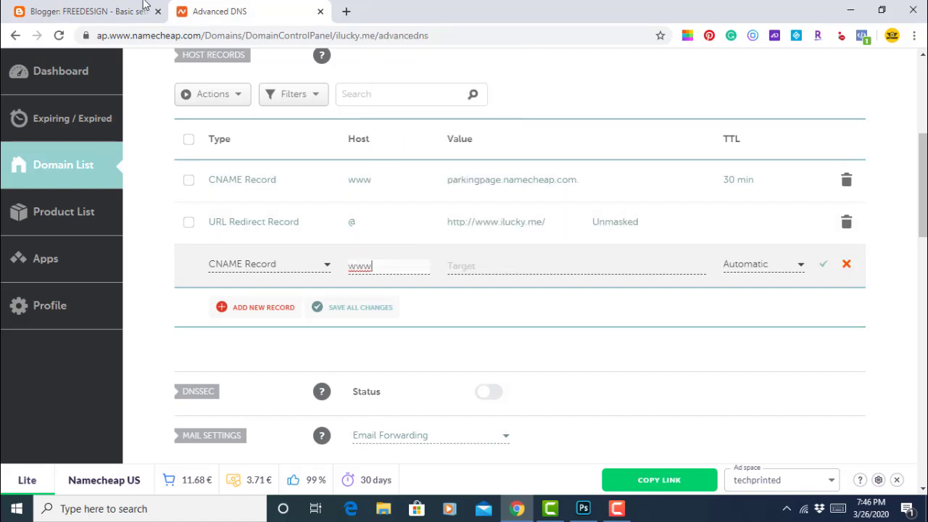
# - Switch to Blogger and copy the first CNAME's destination, ghs.google.com
pyautogui.click(108, 6)
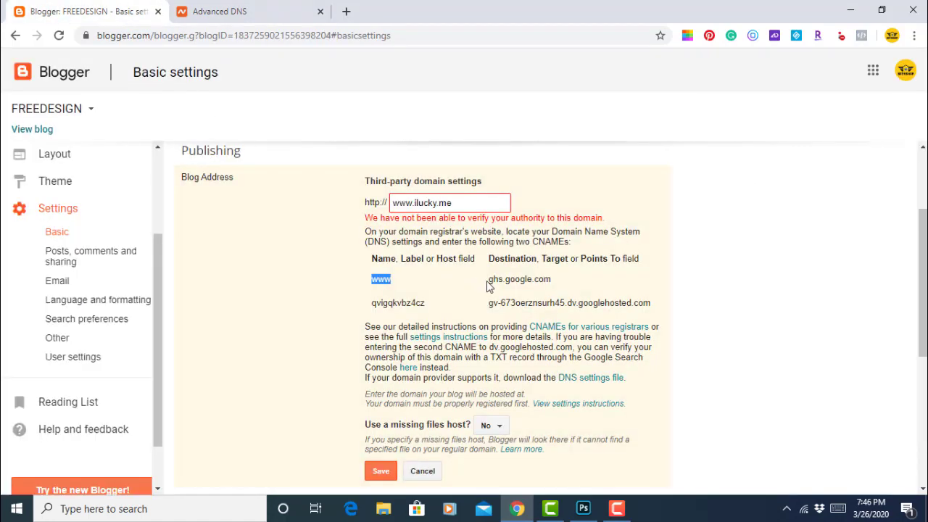
pyautogui.moveTo(488, 280); pyautogui.dragTo(547, 279)
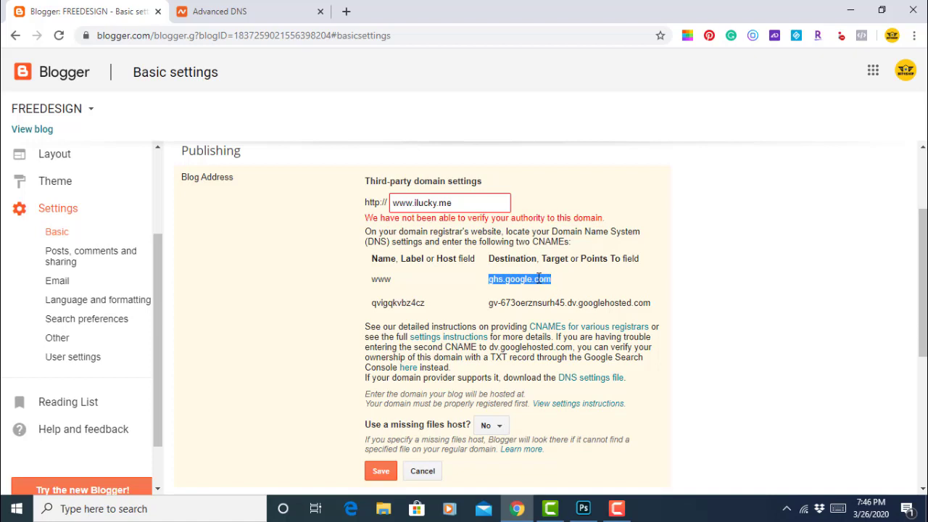
pyautogui.rightClick(539, 279)
pyautogui.click(552, 289)
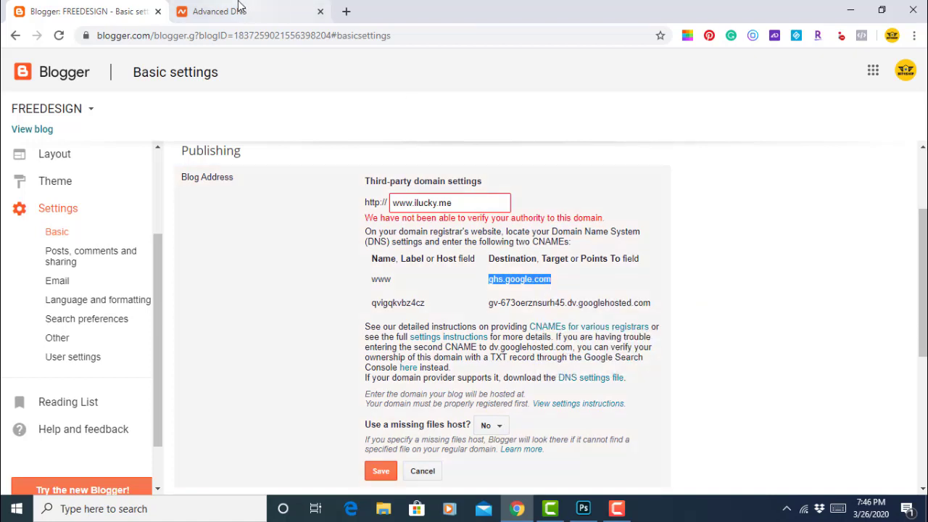
# - Switch to Namecheap, set the new www CNAME record's target to ghs.google.com and save the record
pyautogui.click(239, 7)
pyautogui.click(468, 265)
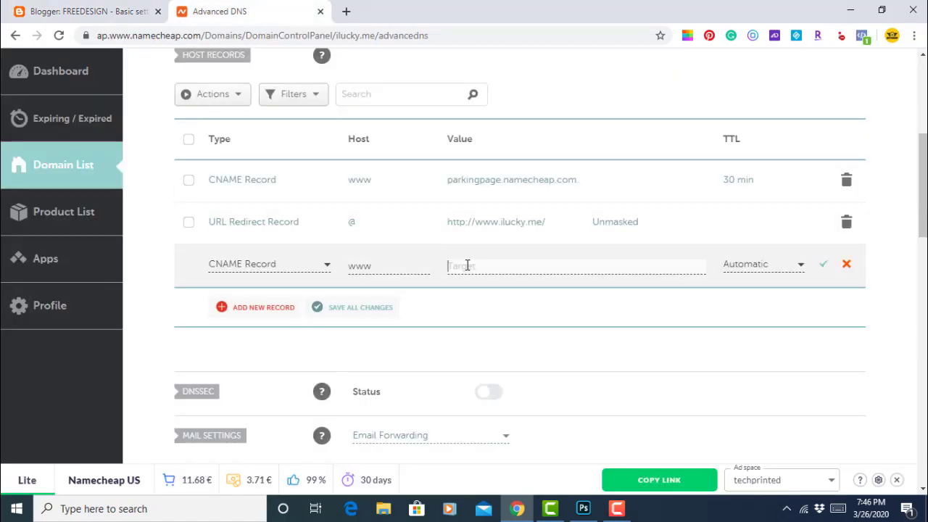
pyautogui.rightClick(468, 266)
pyautogui.click(498, 369)
pyautogui.click(823, 266)
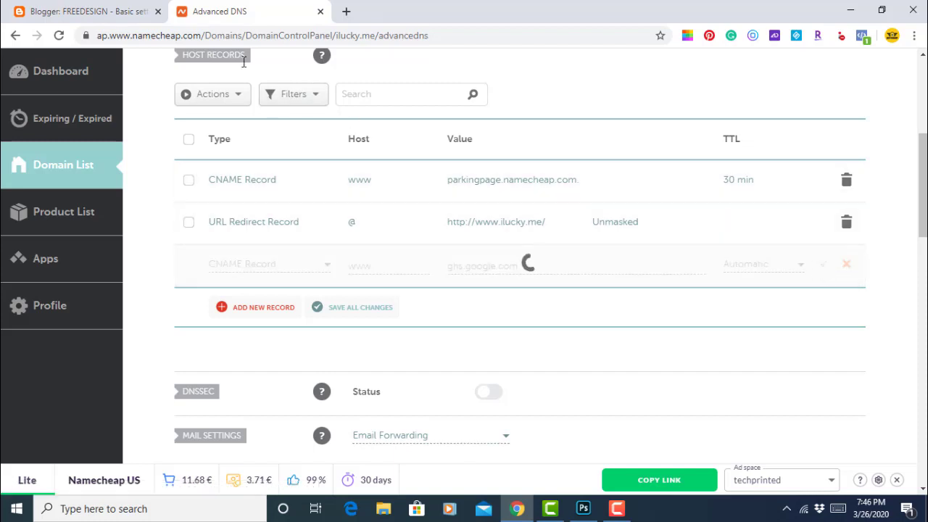
# - Switch to Blogger and copy the second CNAME's host verification code from the domain instructions
pyautogui.click(92, 7)
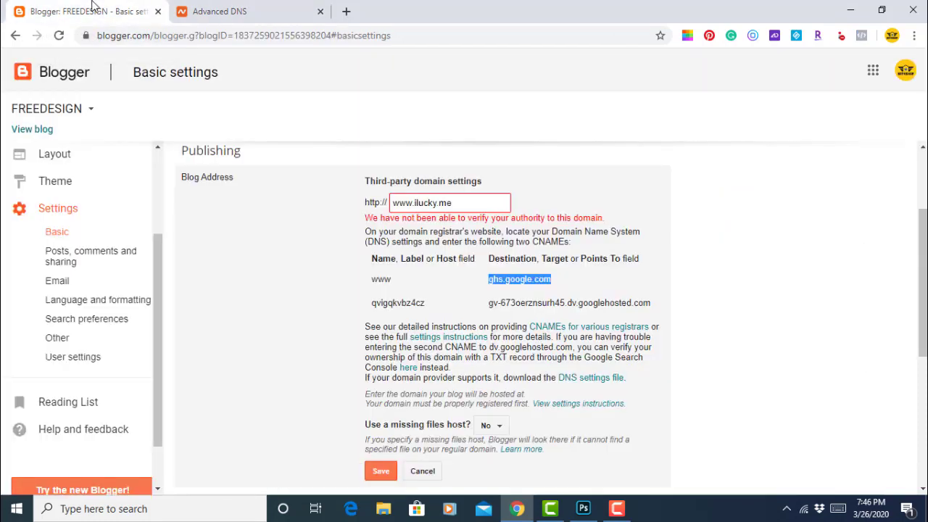
pyautogui.moveTo(371, 305); pyautogui.dragTo(426, 304)
pyautogui.rightClick(422, 303)
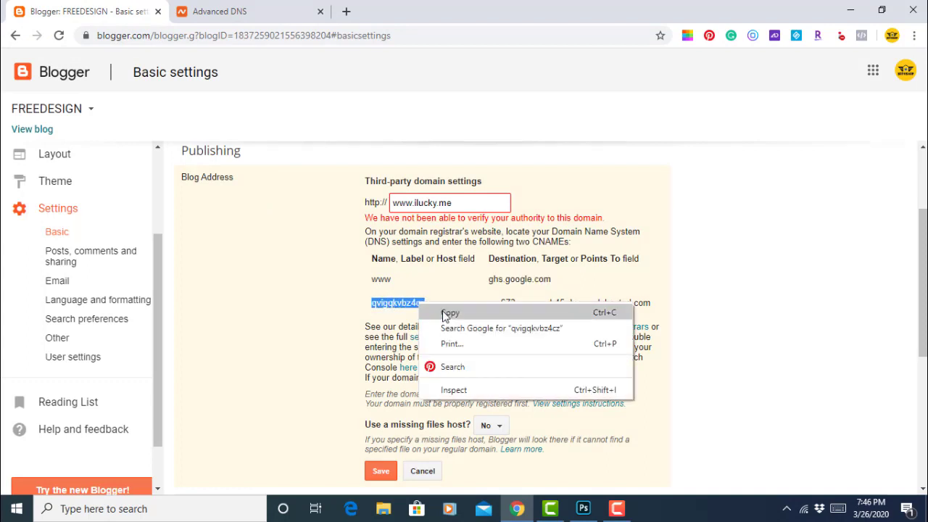
pyautogui.click(445, 312)
# - Switch to Namecheap and add another CNAME record, pasting the copied verification code as its host
pyautogui.click(255, 9)
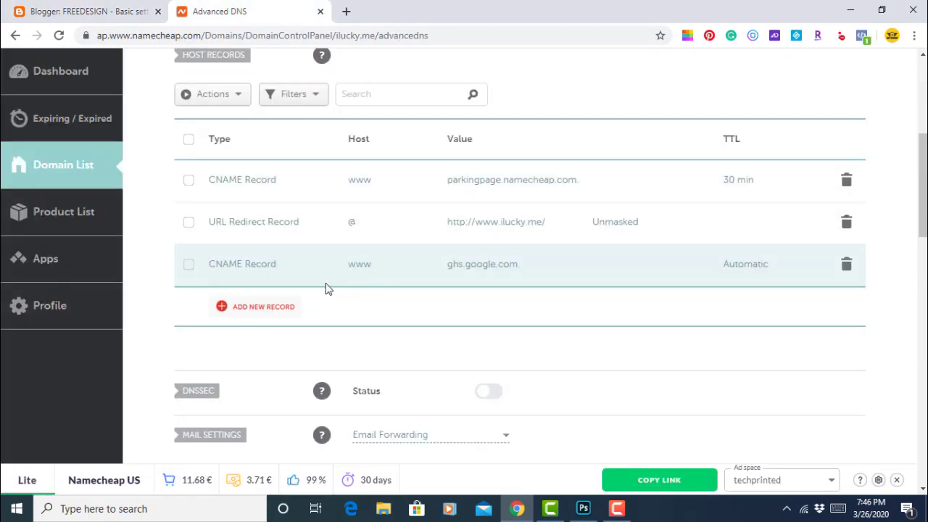
pyautogui.click(250, 312)
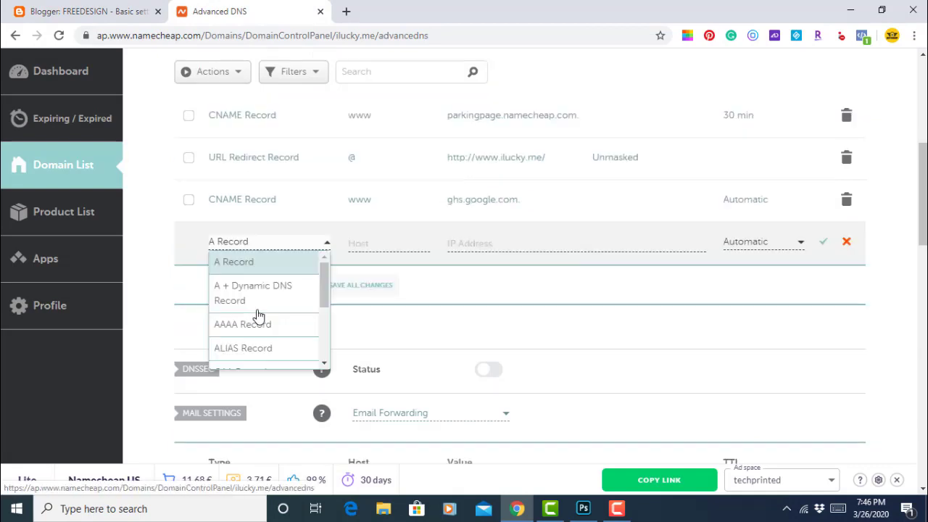
pyautogui.moveTo(324, 285); pyautogui.dragTo(325, 324)
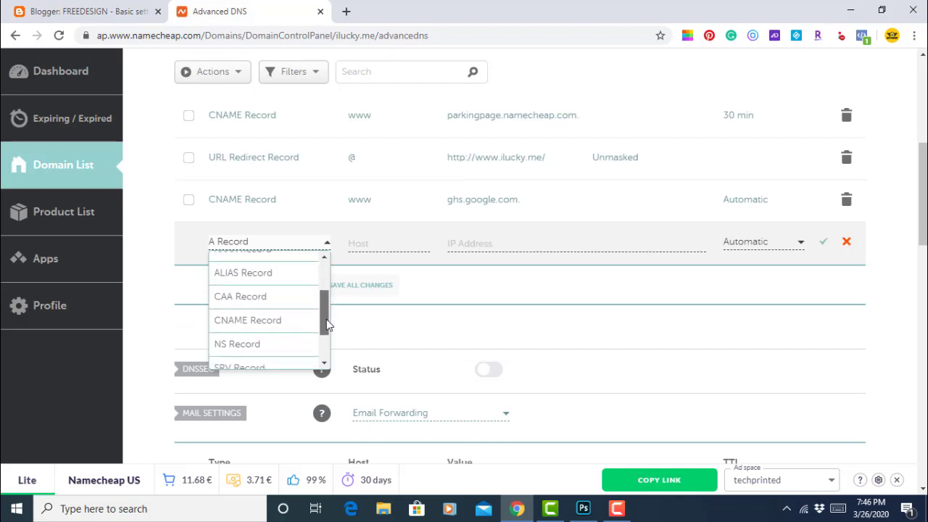
pyautogui.click(243, 319)
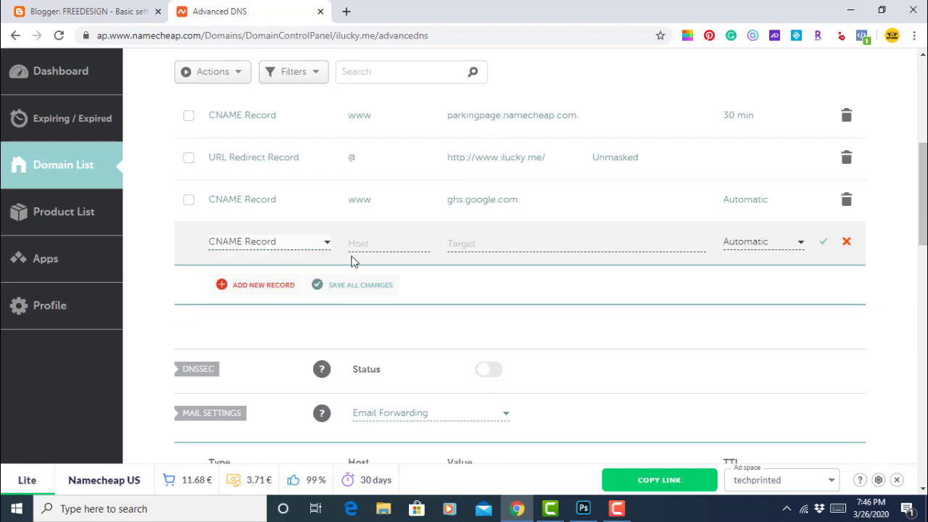
pyautogui.click(371, 247)
pyautogui.rightClick(371, 247)
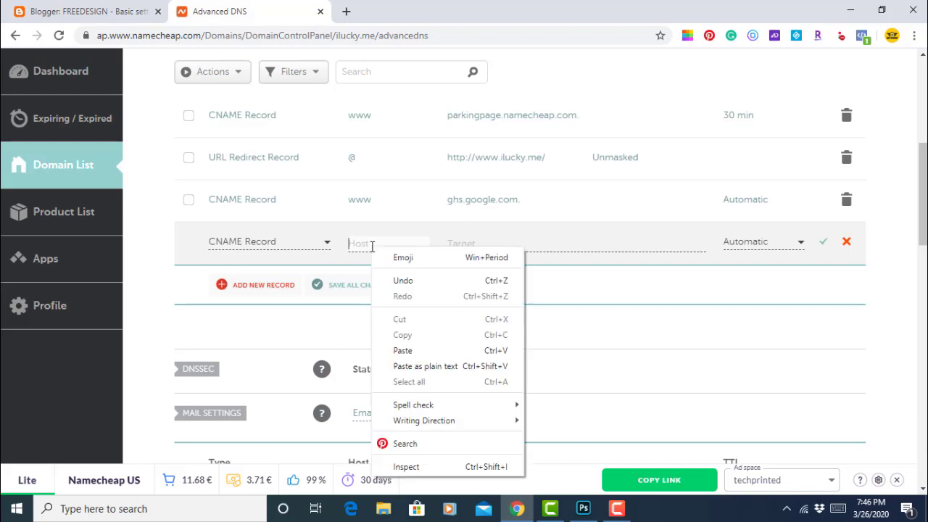
pyautogui.click(411, 350)
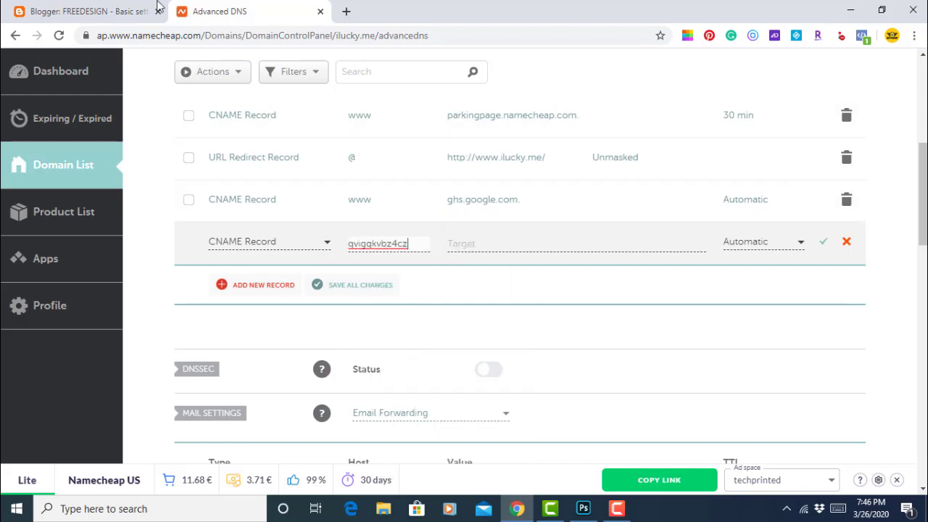
# - Switch to Blogger and copy the second CNAME's googlehosted.com verification destination from the domain instructions
pyautogui.click(115, 9)
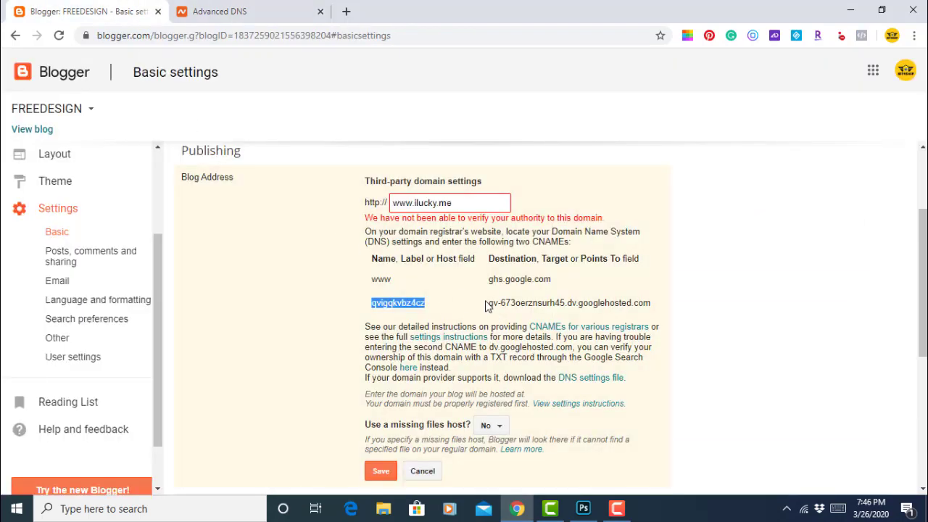
pyautogui.moveTo(487, 305); pyautogui.dragTo(656, 310)
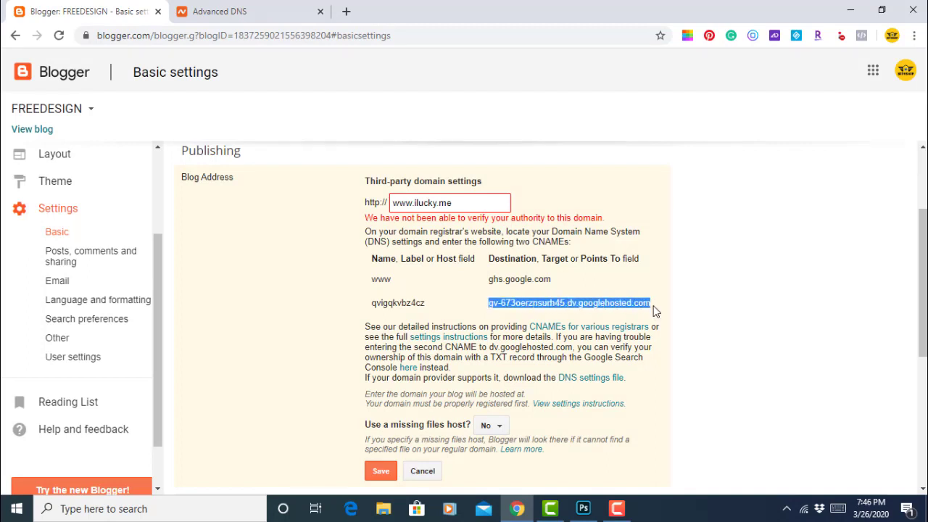
pyautogui.rightClick(622, 303)
pyautogui.click(629, 314)
# - Switch to Namecheap, paste the copied verification destination as the second CNAME record's target and save the record
pyautogui.click(232, 27)
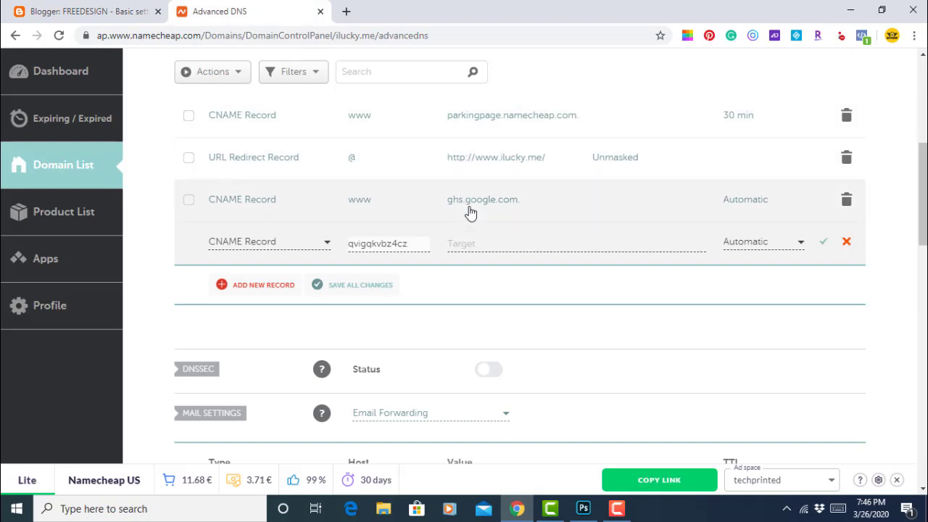
pyautogui.click(488, 243)
pyautogui.rightClick(487, 243)
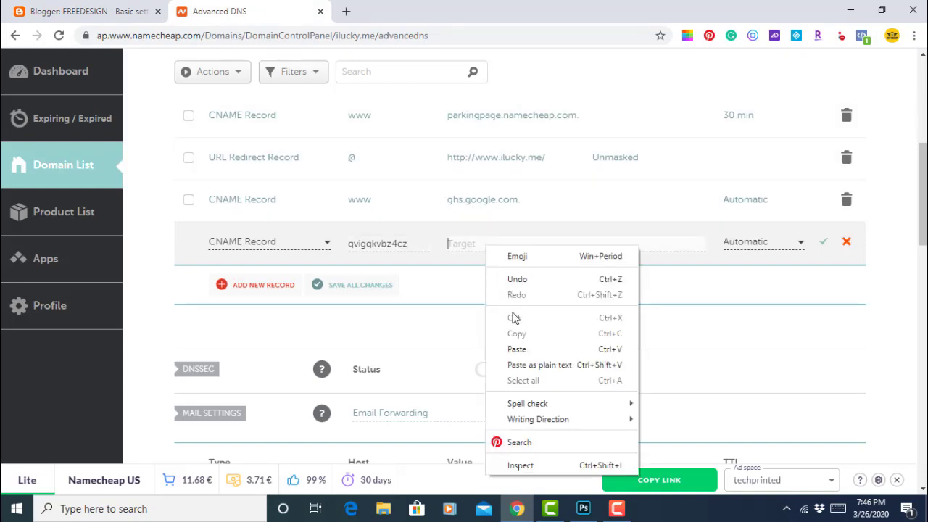
pyautogui.click(516, 350)
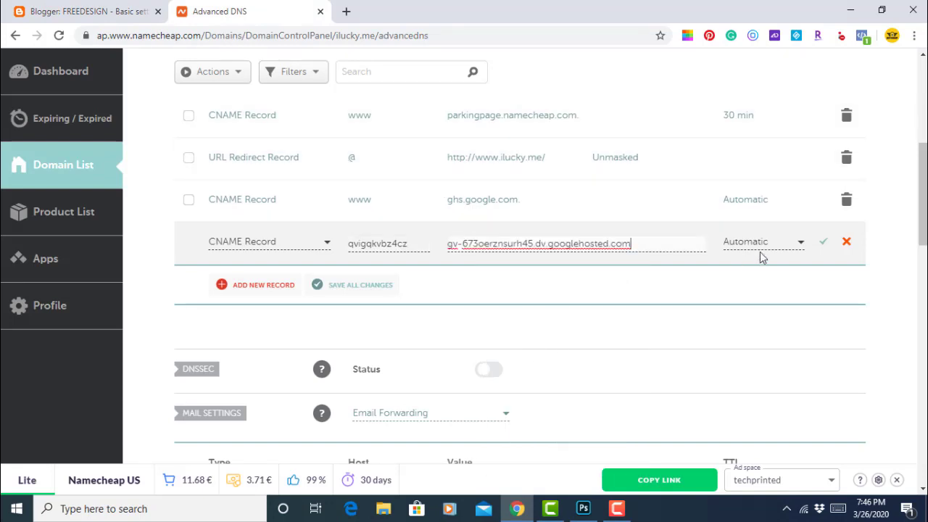
pyautogui.click(824, 245)
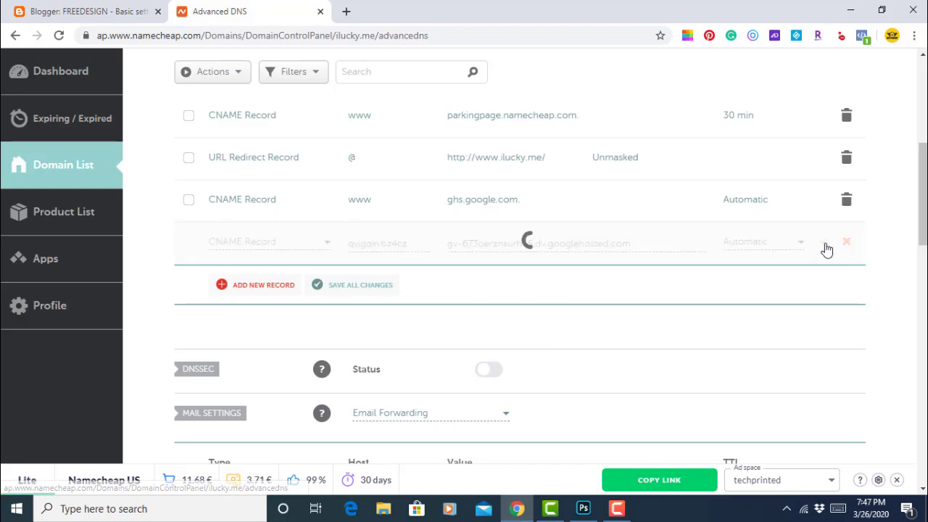
# - Delete the www CNAME record that points to parkingpage.namecheap.com
pyautogui.scroll(1, 751, 181)
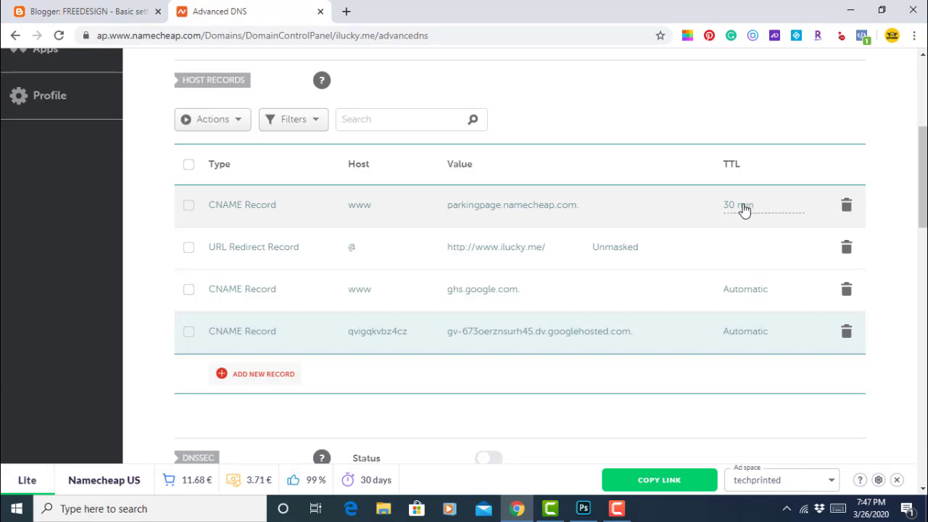
pyautogui.click(847, 207)
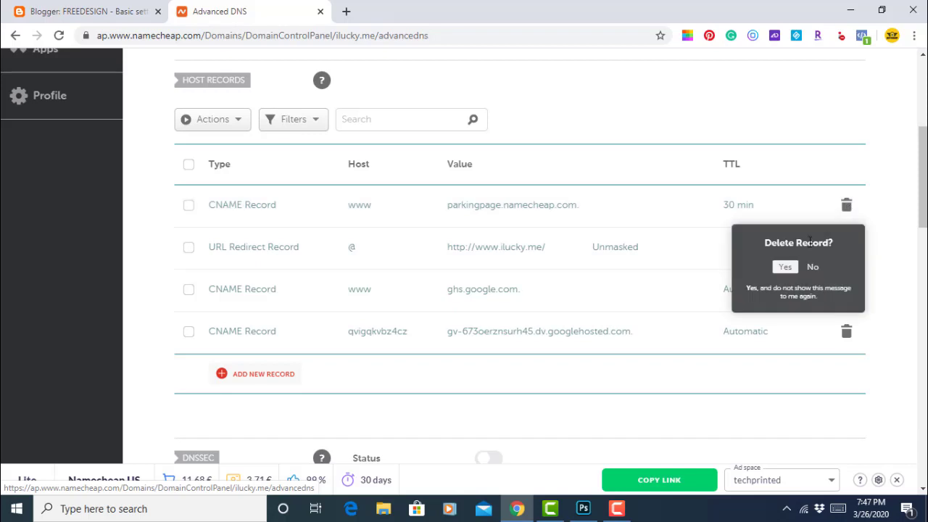
pyautogui.click(787, 266)
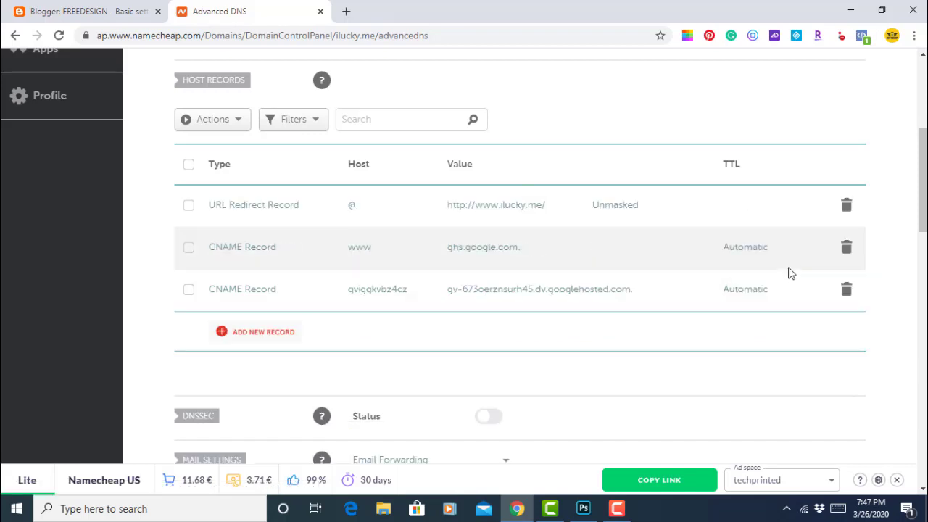
pyautogui.click(116, 9)
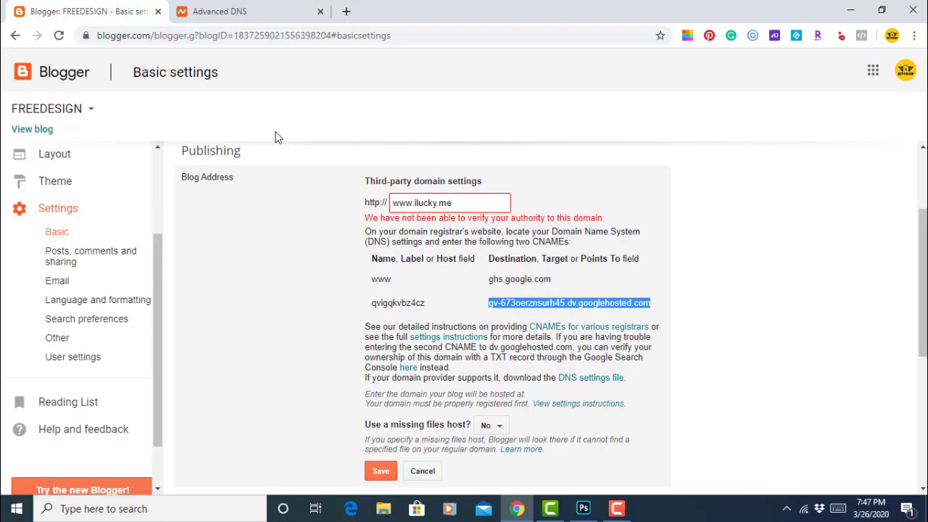
pyautogui.scroll(-1, 426, 208)
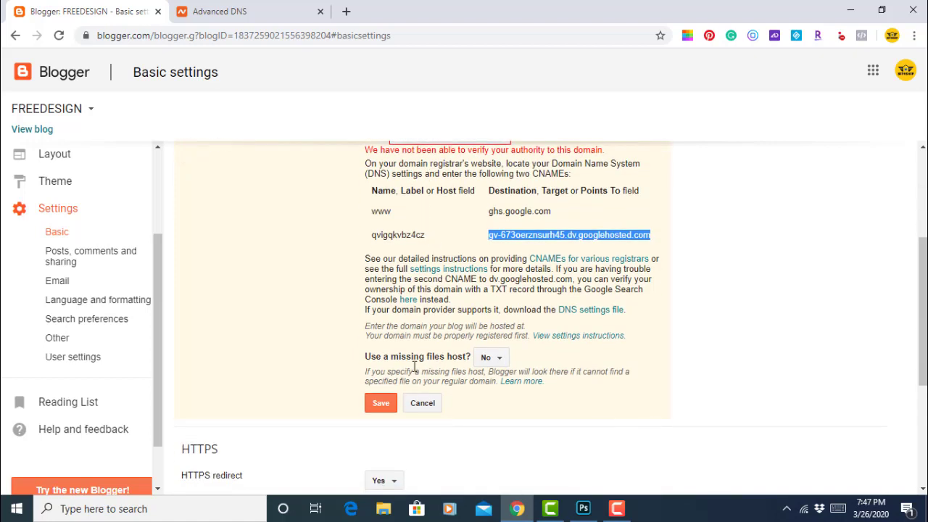
pyautogui.click(382, 404)
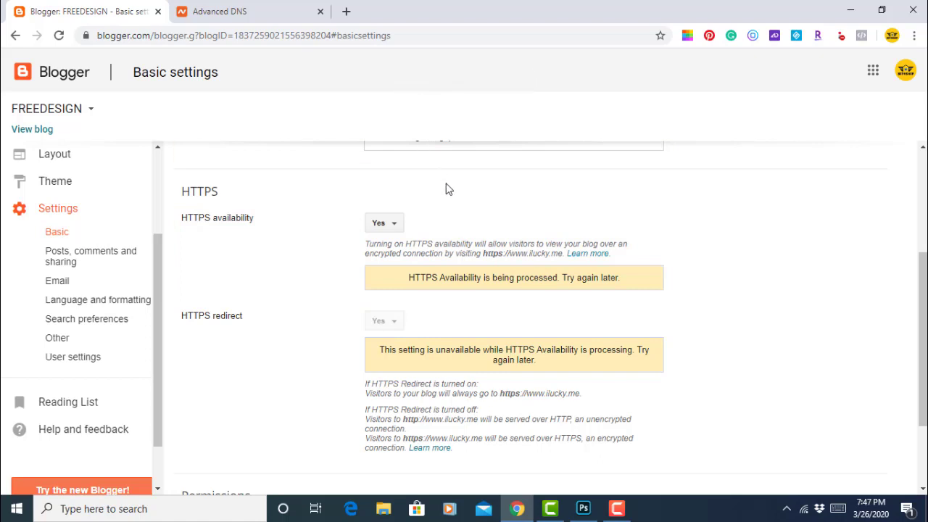
# - Review the published blog address, open the blog to test the custom domain, and close its page
pyautogui.scroll(2, 446, 190)
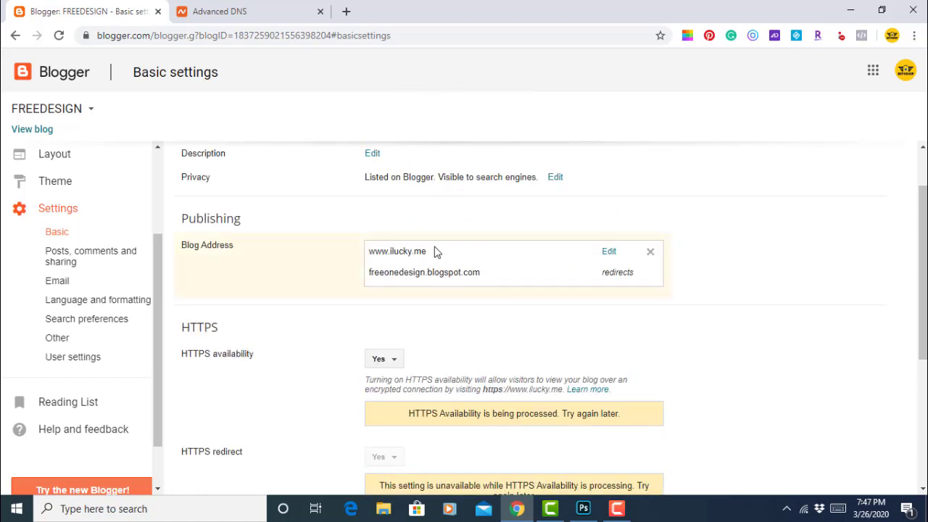
pyautogui.scroll(1, 323, 242)
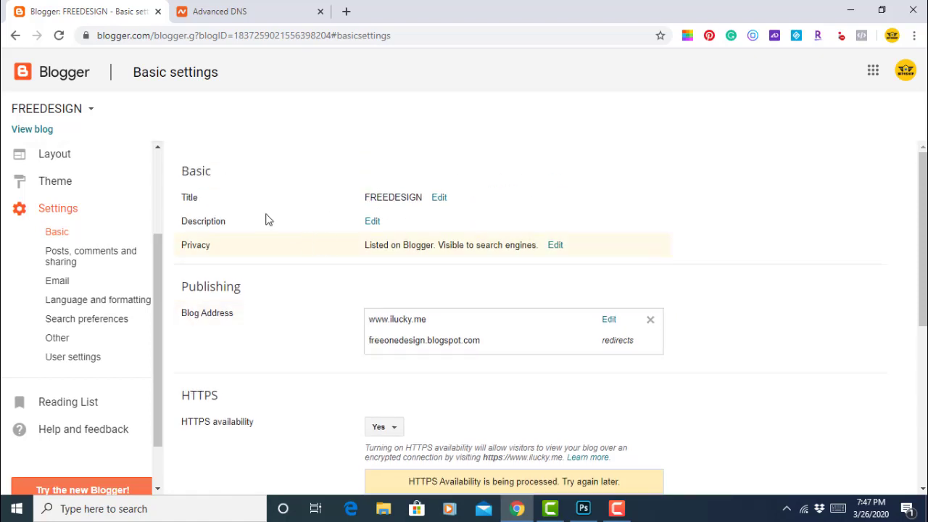
pyautogui.click(33, 132)
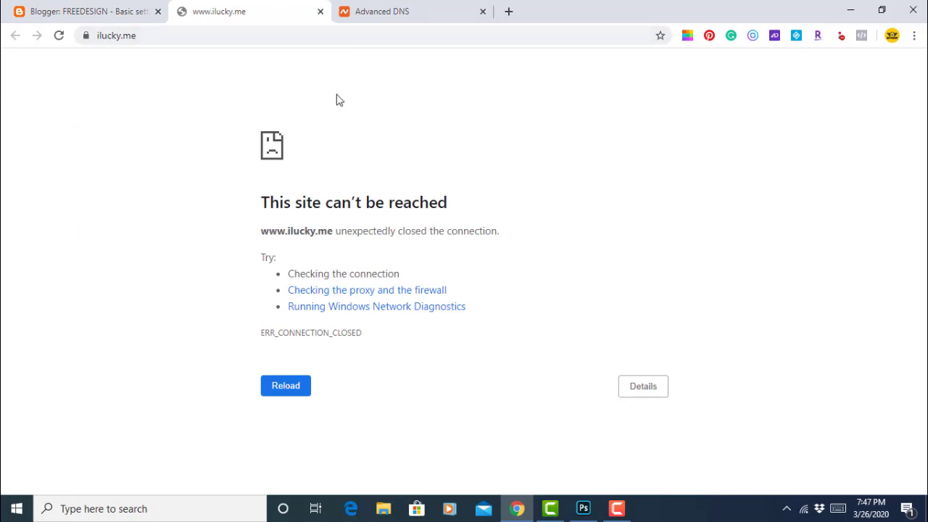
pyautogui.click(320, 12)
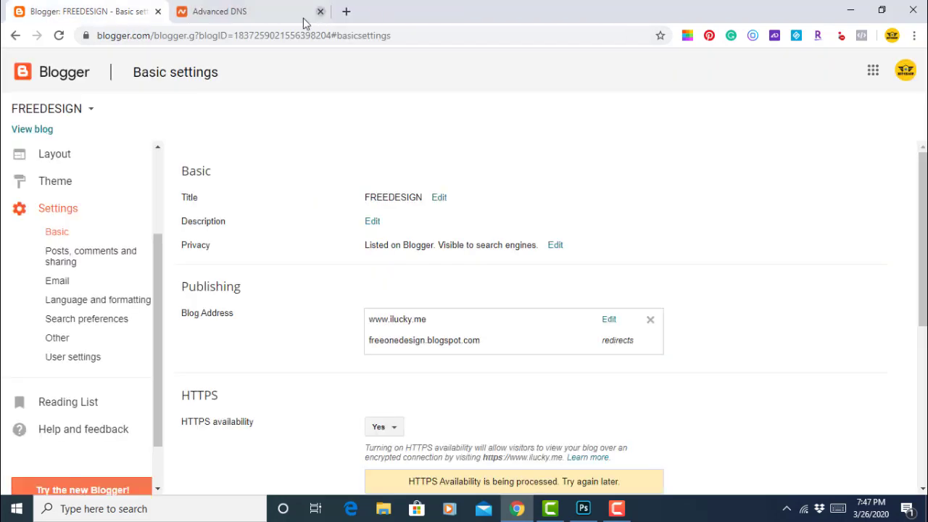
# - Open the blog from Blogger again and inspect the full address it redirects to
pyautogui.click(40, 131)
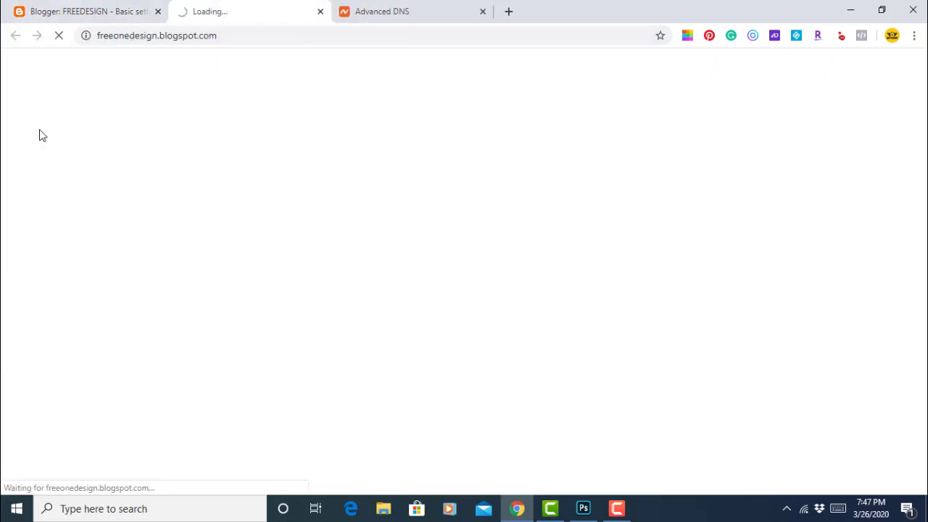
pyautogui.click(108, 36)
pyautogui.click(103, 40)
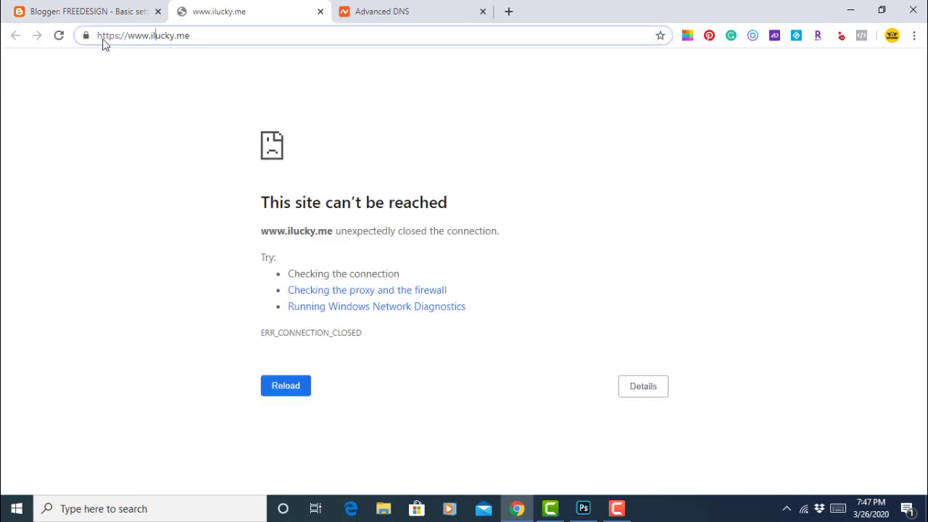
pyautogui.click(113, 39)
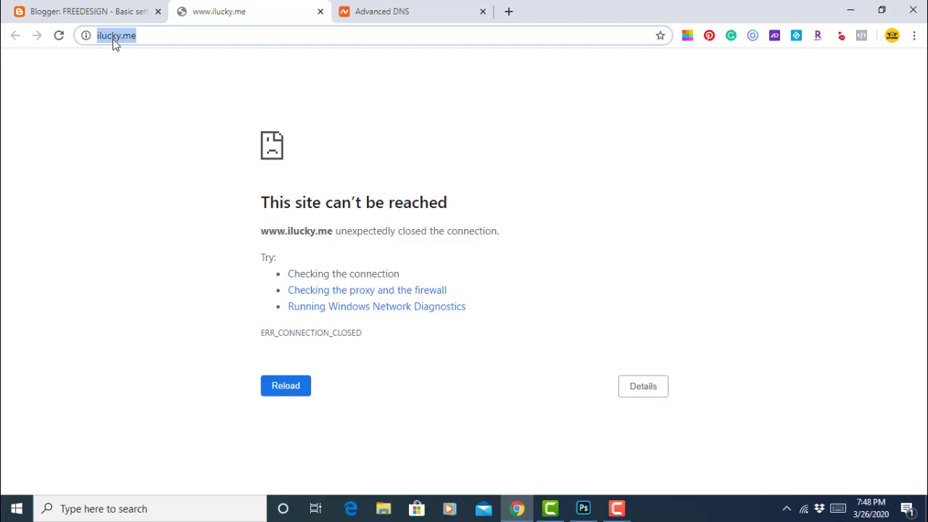
# - Switch to Namecheap's Advanced DNS page and review the domain's host records
pyautogui.click(368, 14)
pyautogui.scroll(-3, 570, 292)
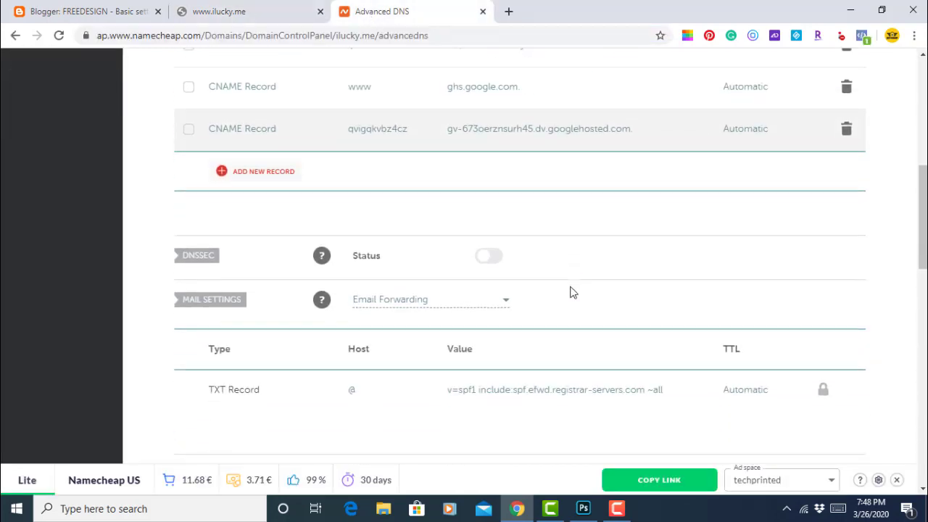
pyautogui.scroll(5, 570, 286)
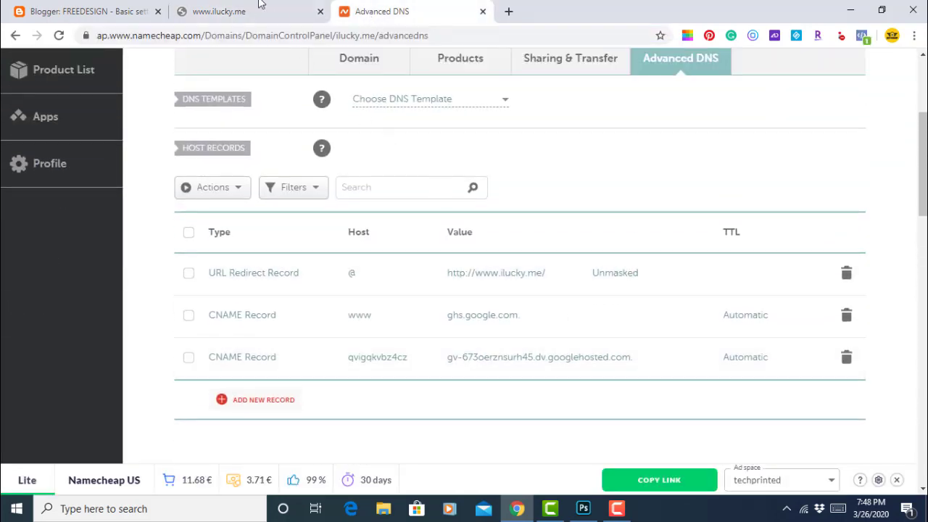
pyautogui.click(234, 9)
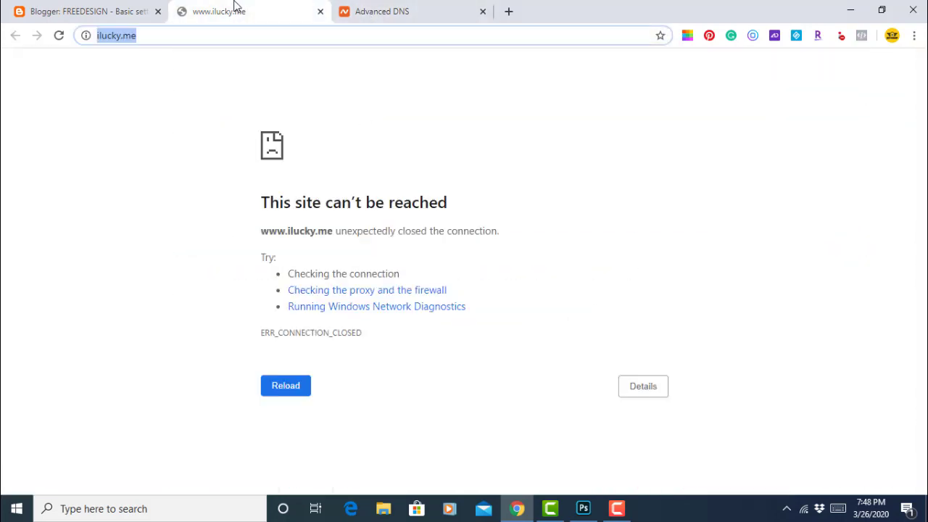
pyautogui.click(186, 37)
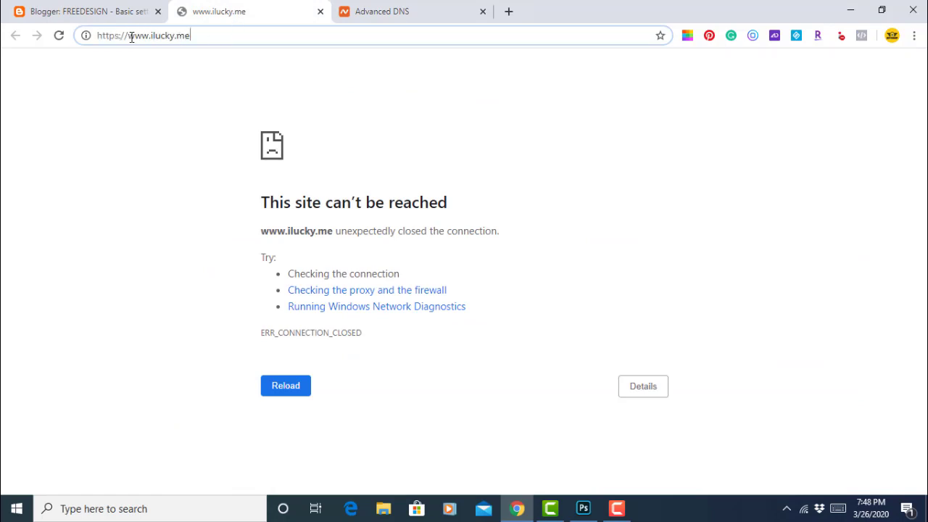
pyautogui.moveTo(129, 37); pyautogui.dragTo(100, 40)
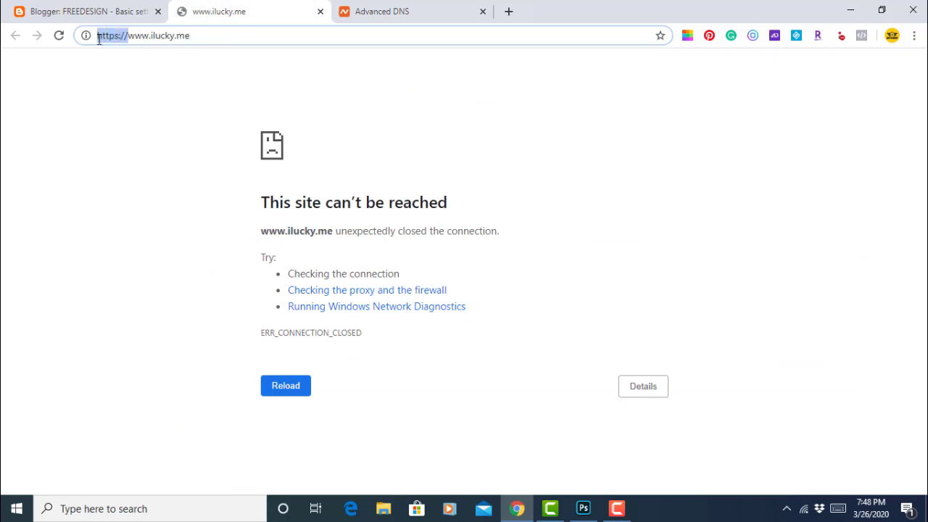
pyautogui.press('BackSpace')
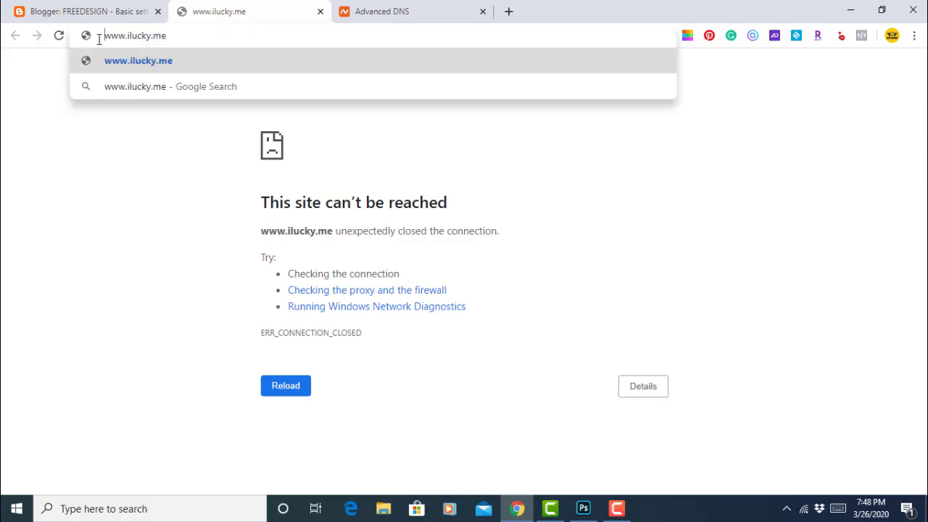
pyautogui.press('Return')
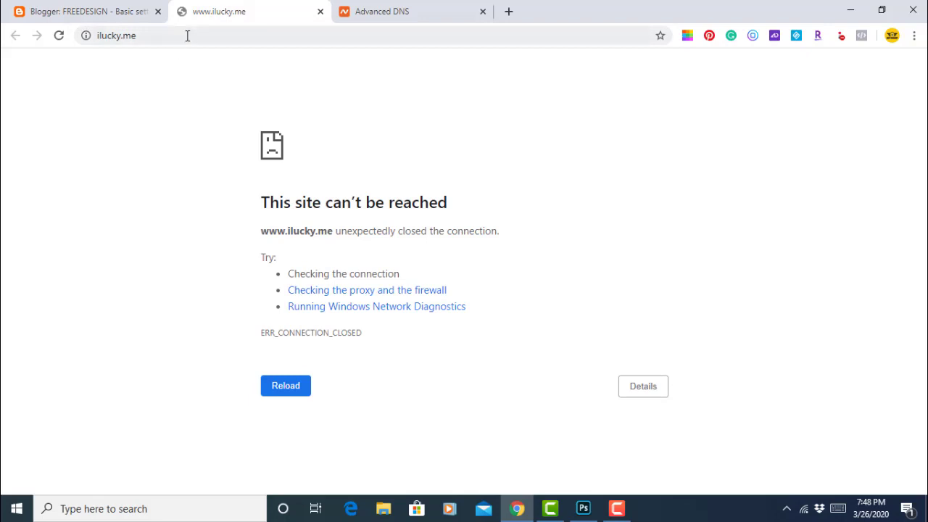
pyautogui.click(320, 11)
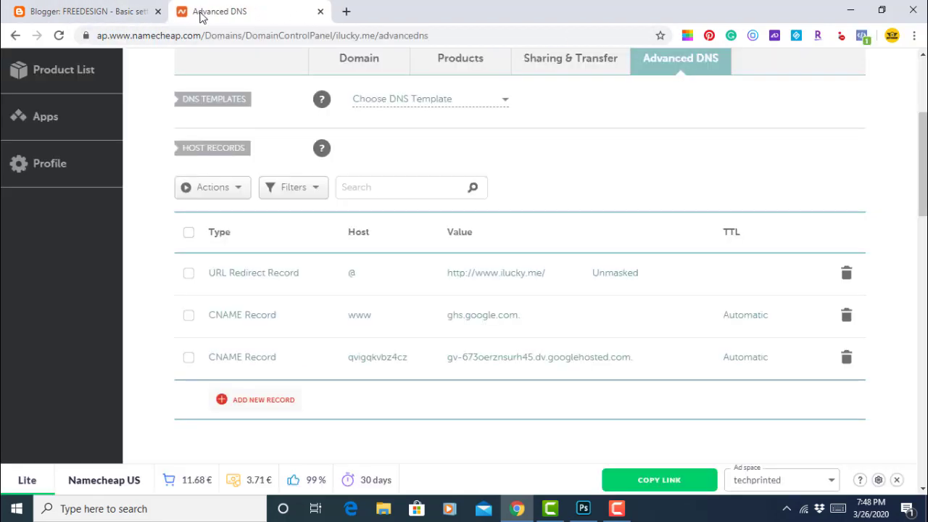
# - Refresh Blogger's basic settings, test the blog once more with a page reload, and close the blog page
pyautogui.click(92, 16)
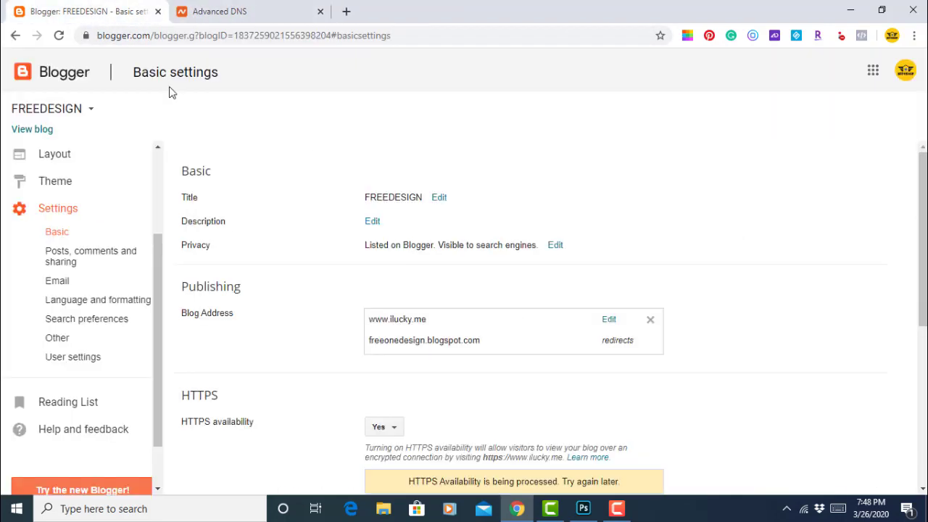
pyautogui.click(59, 36)
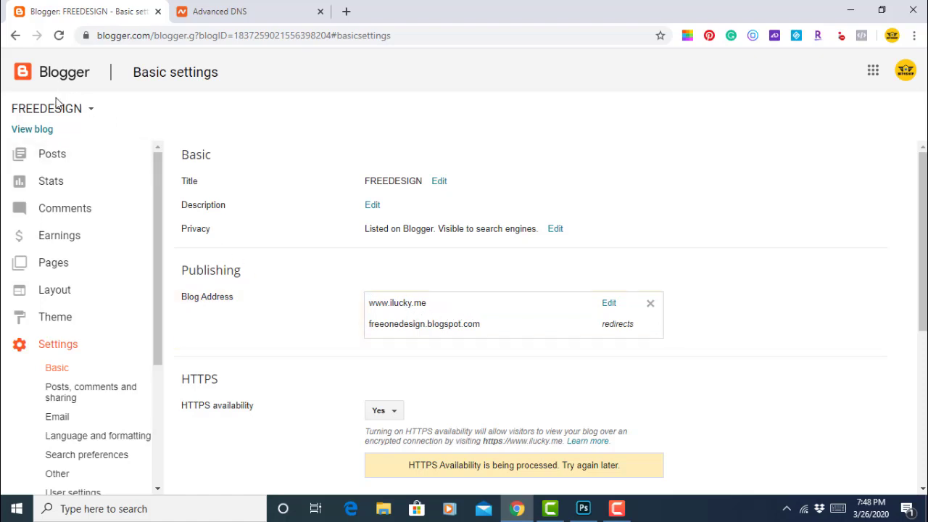
pyautogui.click(41, 130)
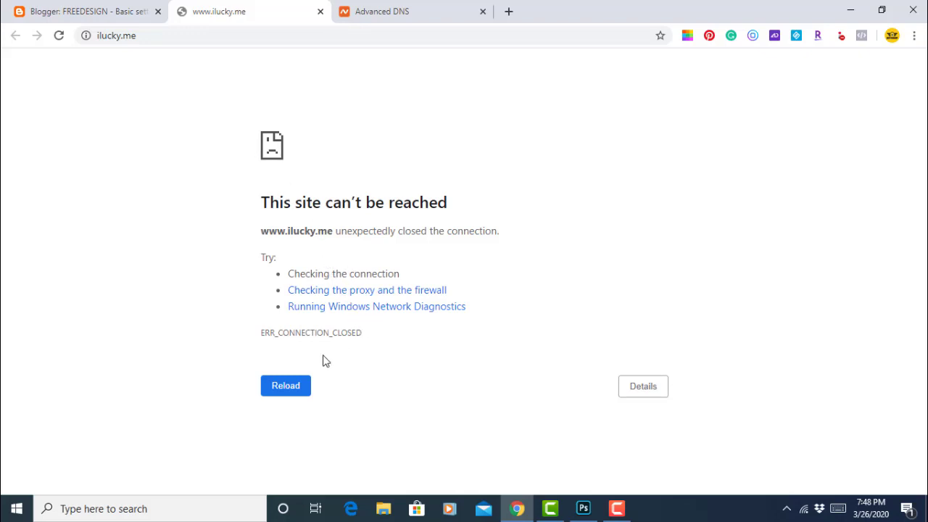
pyautogui.click(290, 390)
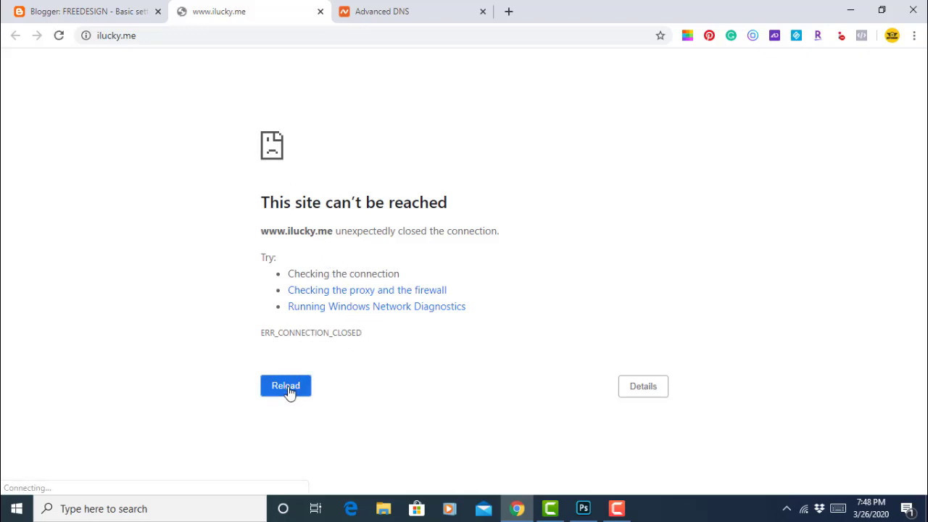
pyautogui.click(320, 12)
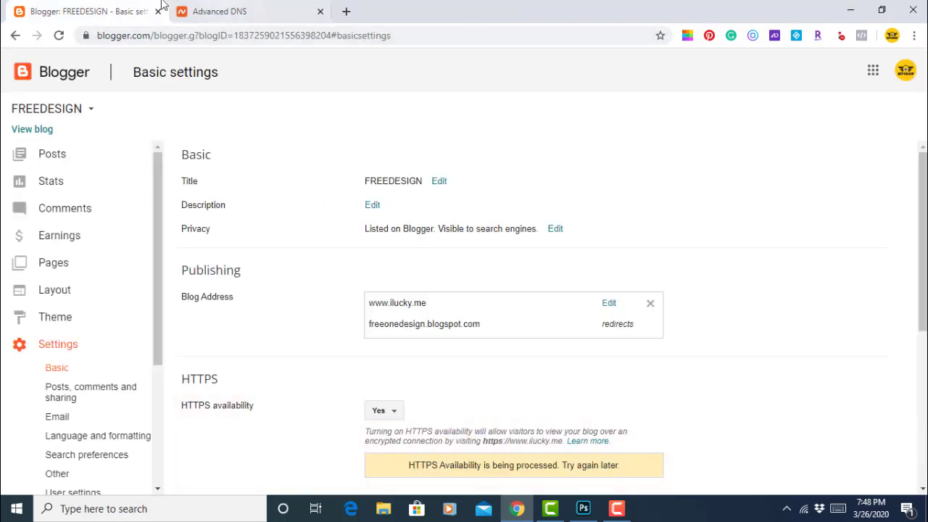
pyautogui.click(51, 131)
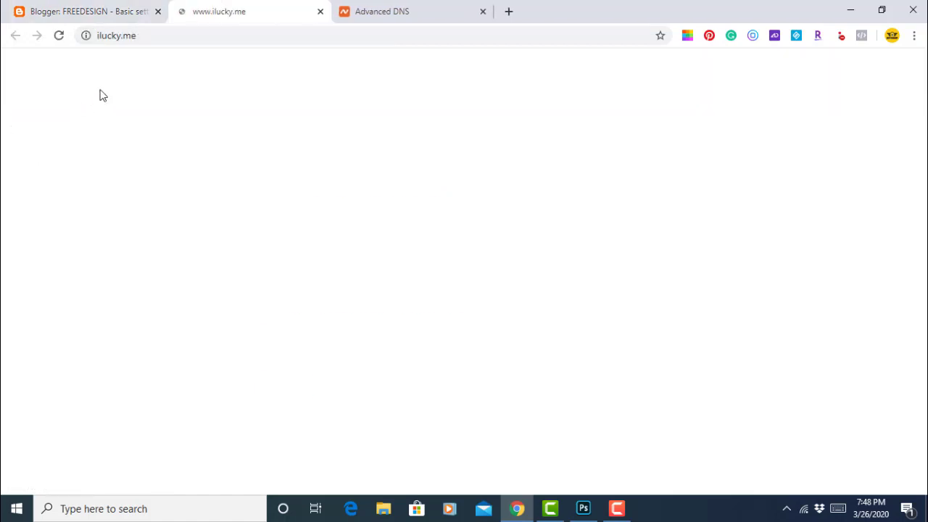
pyautogui.click(164, 36)
pyautogui.rightClick(163, 36)
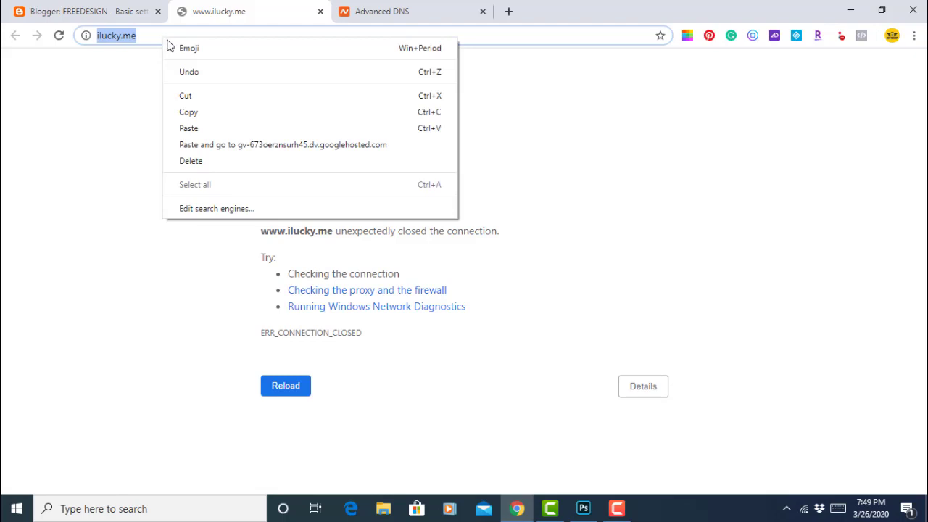
pyautogui.click(206, 111)
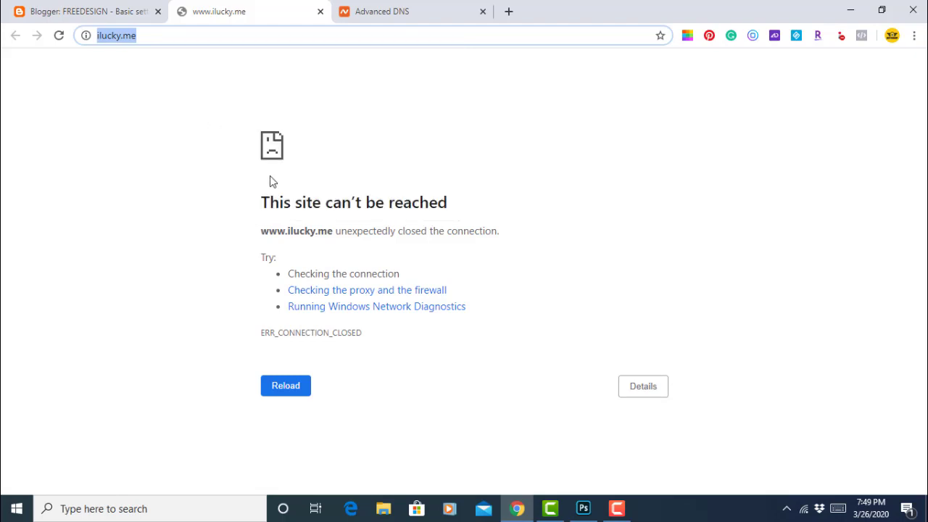
# - Minimize the current browser, open Firefox and decline making it the default browser
pyautogui.click(845, 10)
pyautogui.click(865, 9)
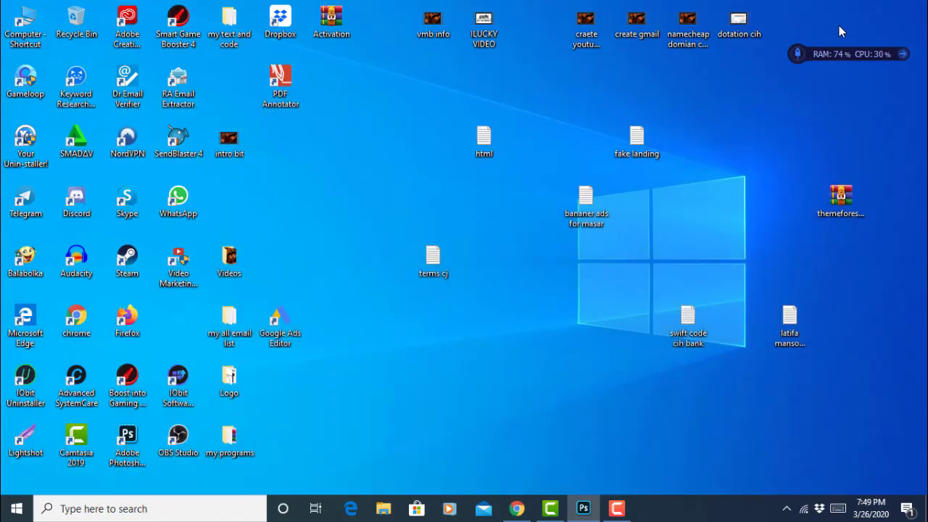
pyautogui.doubleClick(131, 319)
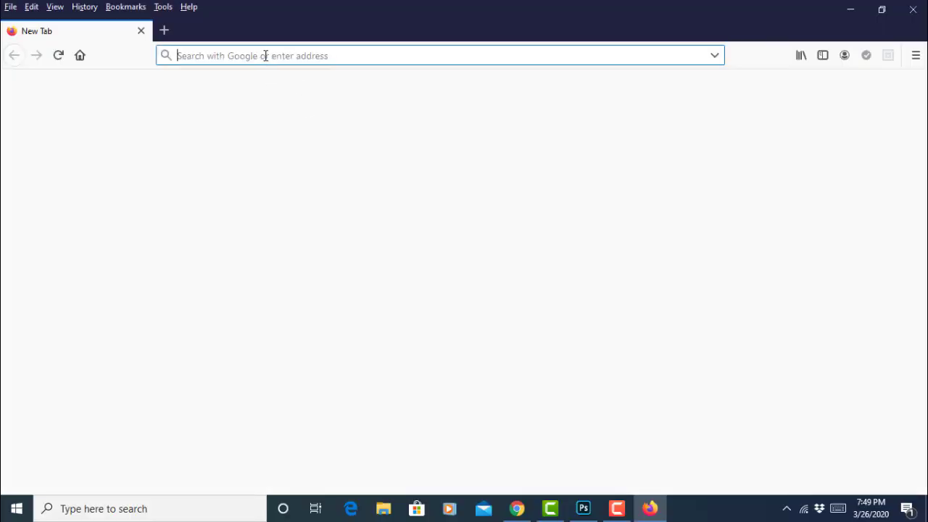
pyautogui.rightClick(268, 57)
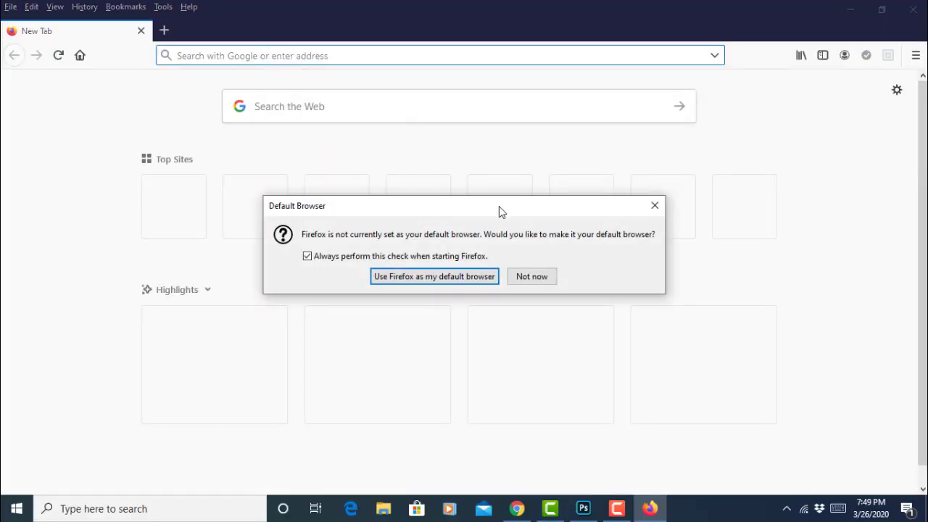
pyautogui.click(537, 278)
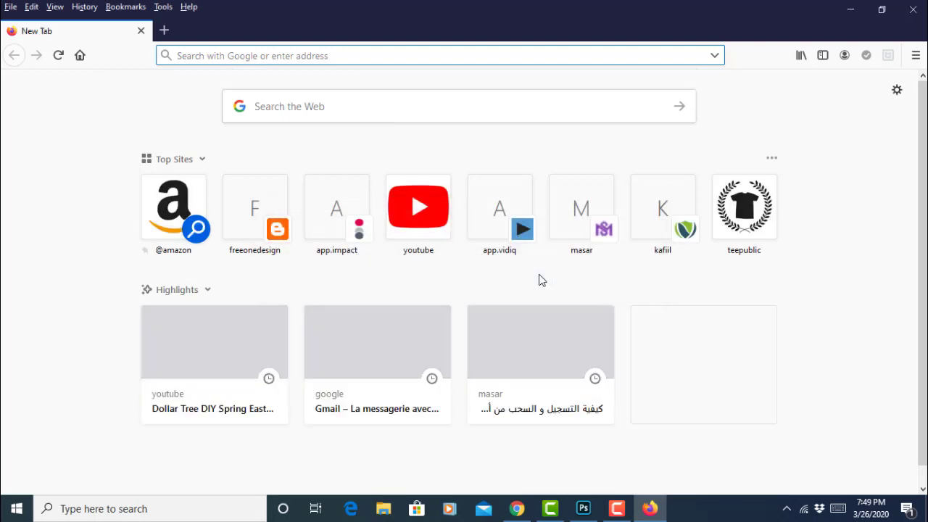
pyautogui.rightClick(291, 58)
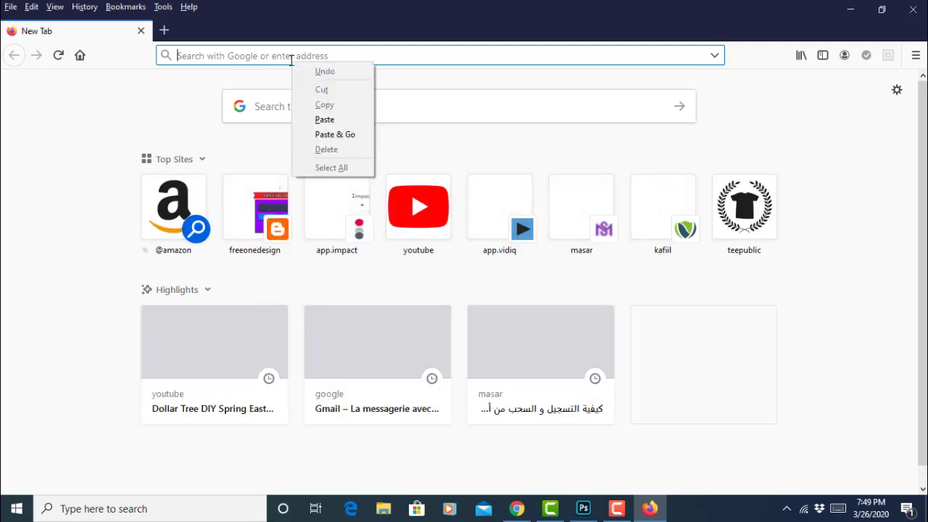
pyautogui.click(324, 118)
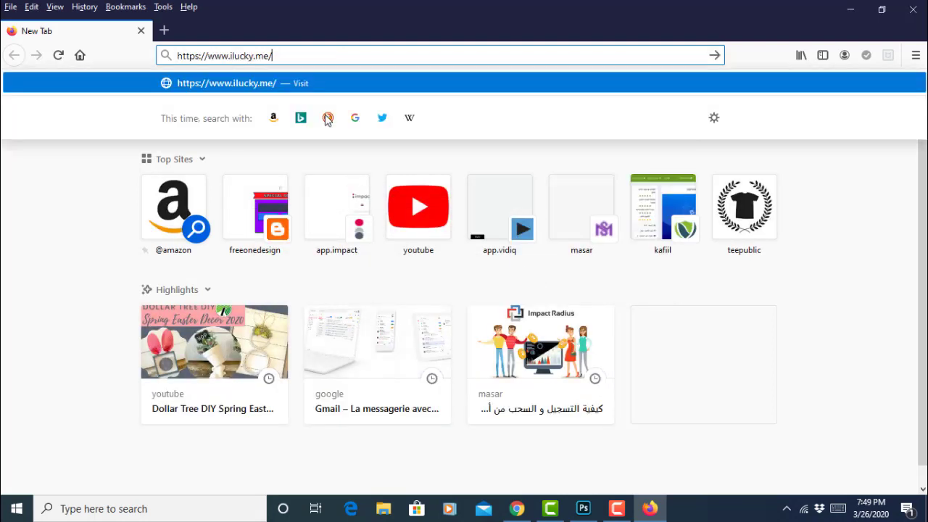
pyautogui.press('Return')
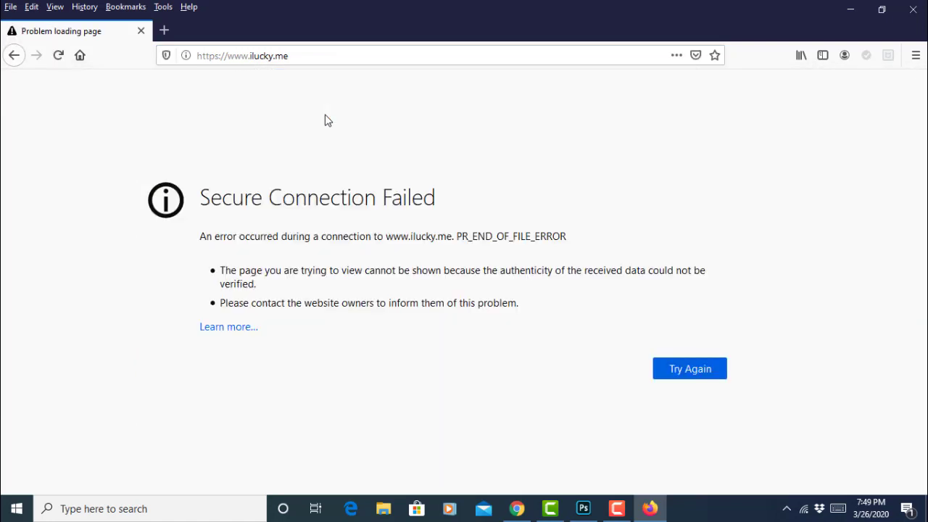
pyautogui.click(707, 366)
pyautogui.click(911, 16)
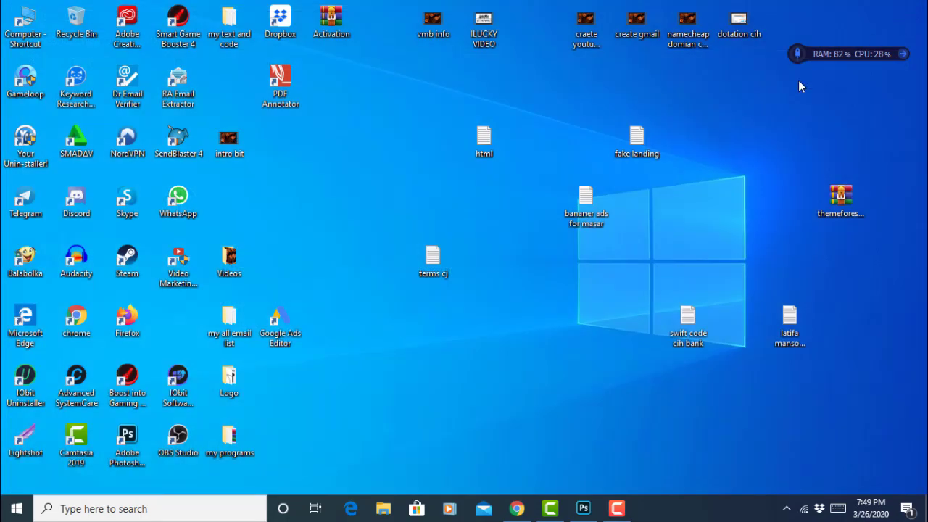
# - Return to Chrome and review the Publishing and HTTPS sections of Blogger's basic settings
pyautogui.click(522, 511)
pyautogui.click(75, 12)
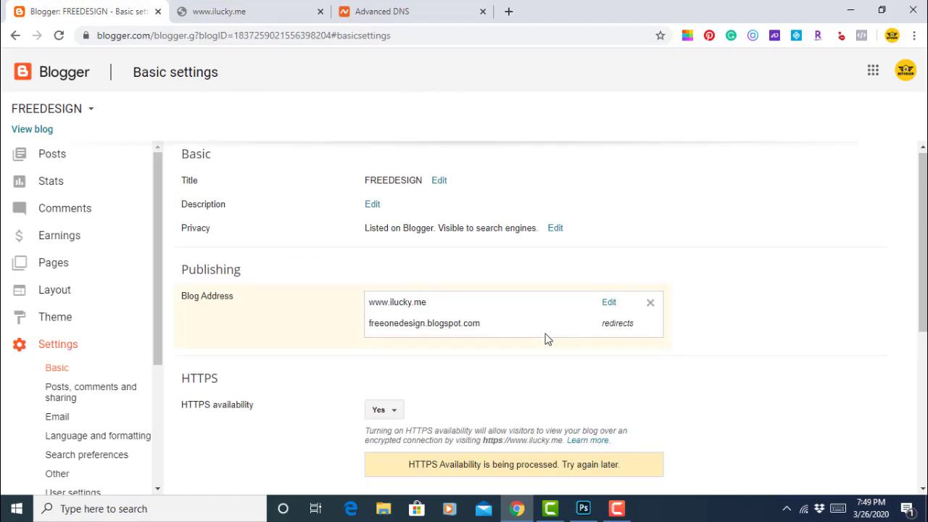
pyautogui.scroll(-2, 547, 338)
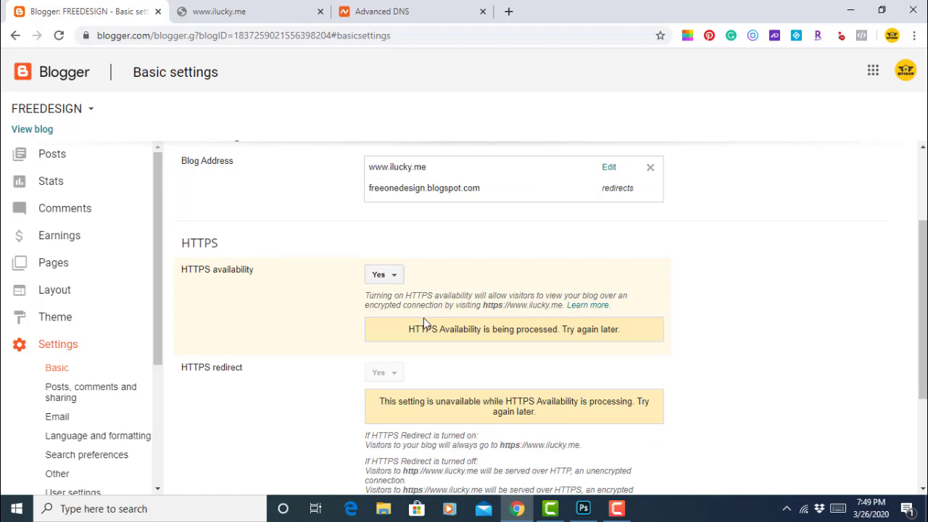
pyautogui.scroll(-2, 423, 319)
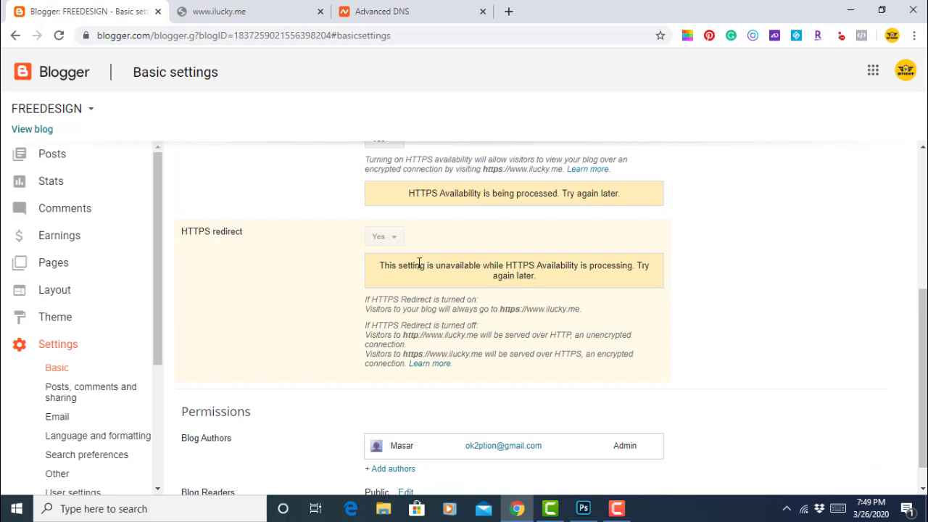
pyautogui.scroll(-1, 408, 261)
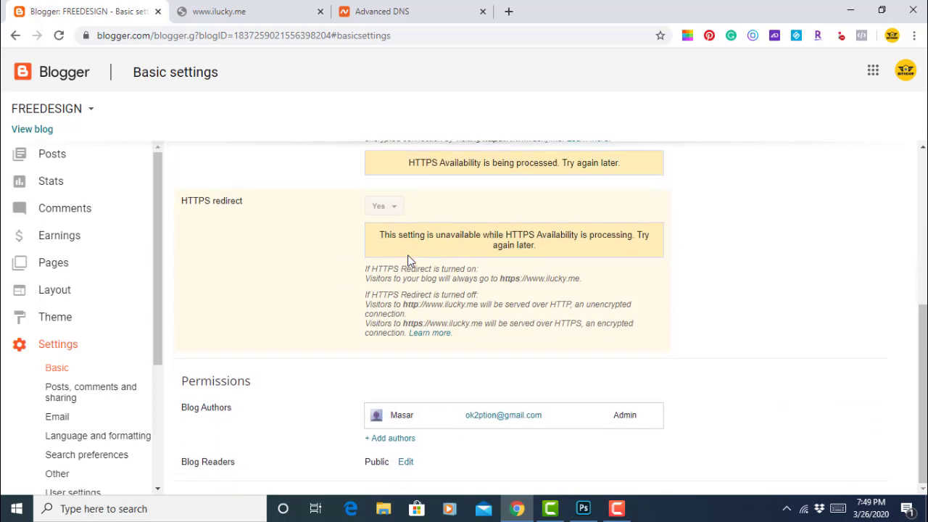
pyautogui.scroll(2, 408, 261)
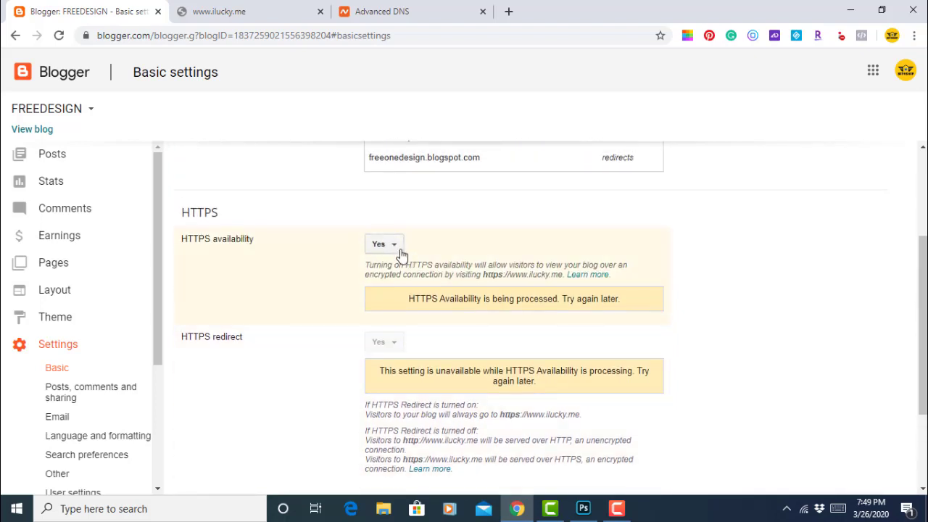
# - Set HTTPS availability to Yes in the blog's HTTPS settings
pyautogui.click(391, 244)
pyautogui.click(382, 266)
pyautogui.scroll(2, 472, 265)
pyautogui.scroll(1, 472, 265)
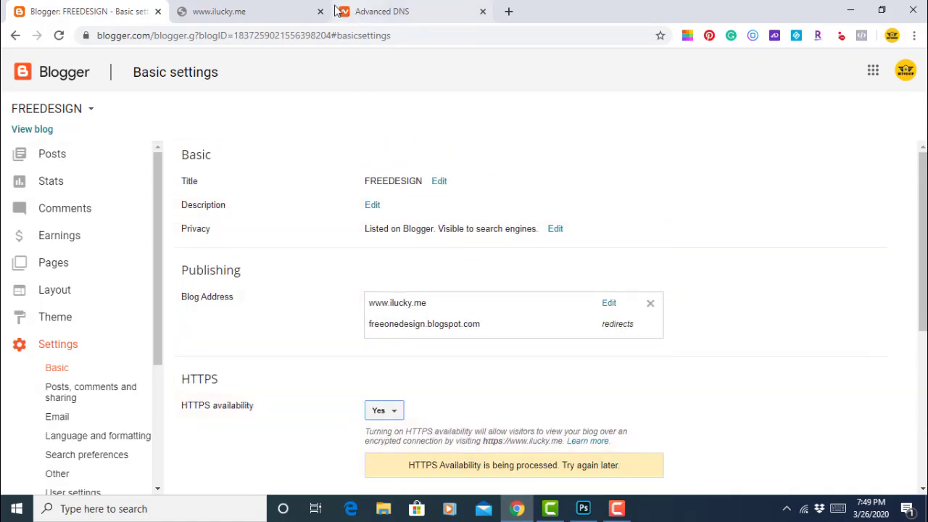
pyautogui.click(246, 9)
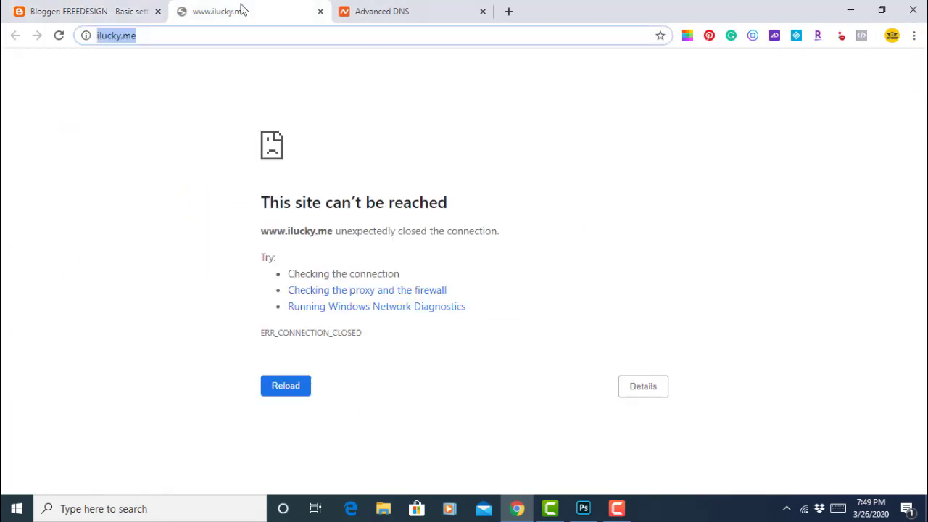
pyautogui.click(58, 36)
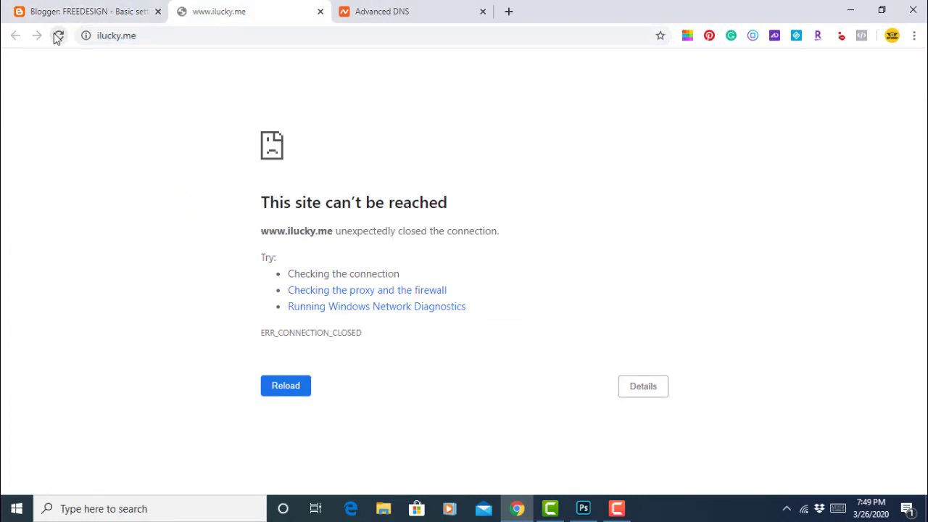
pyautogui.click(321, 13)
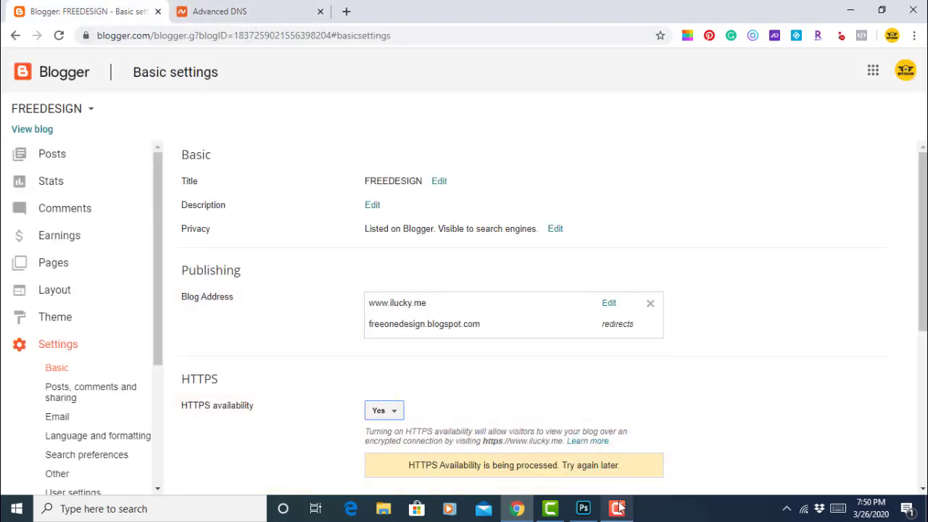
pyautogui.moveTo(614, 513)
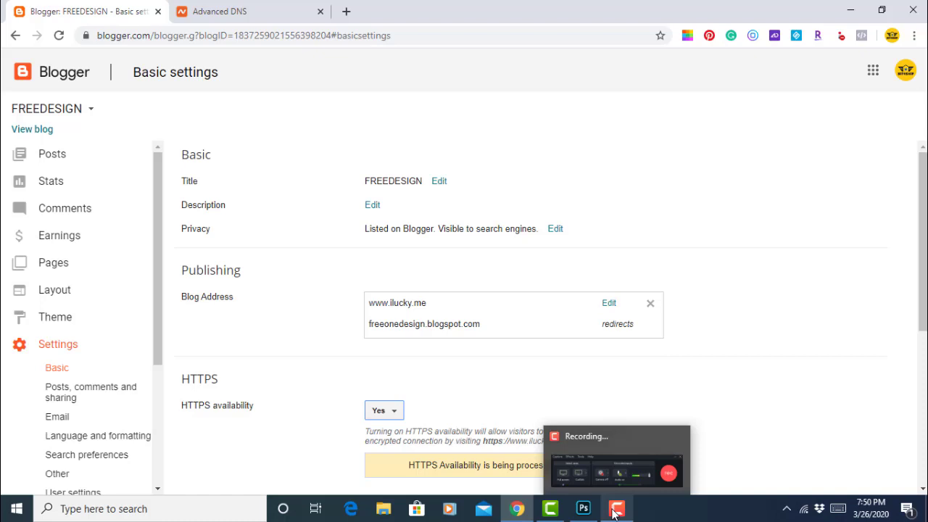
pyautogui.click(614, 513)
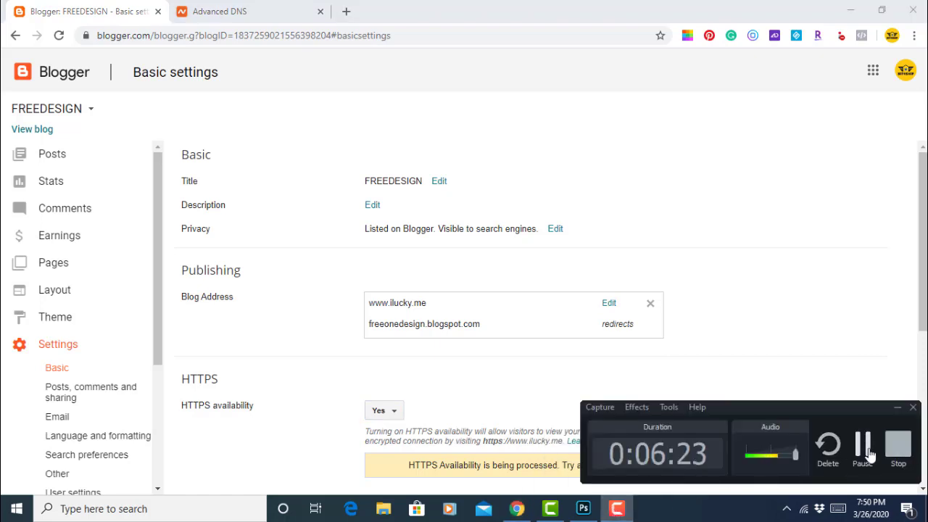
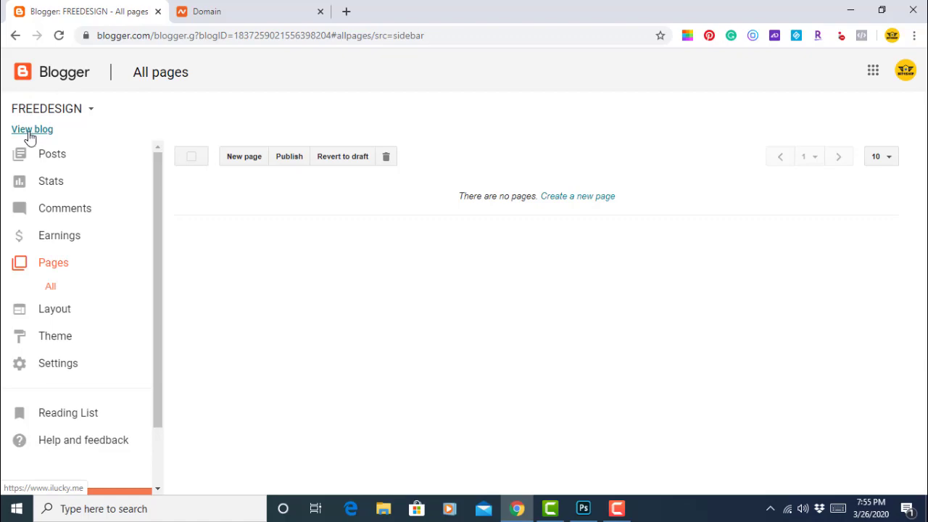
# - Open the blog from Blogger's All pages view and select its full web address
pyautogui.click(43, 139)
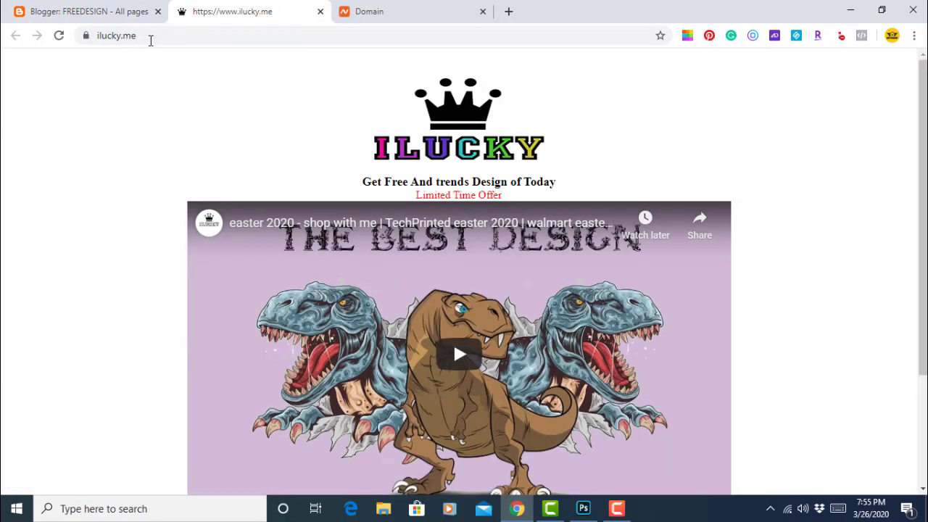
pyautogui.moveTo(159, 34); pyautogui.dragTo(101, 35)
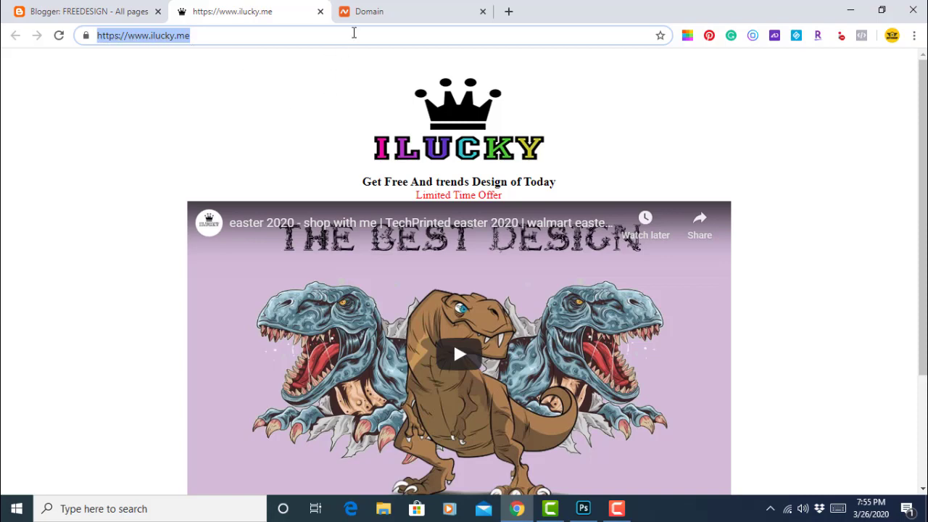
# - Review the ilucky.me host records on Namecheap's Advanced DNS page, and return to the domain's main details
pyautogui.click(389, 9)
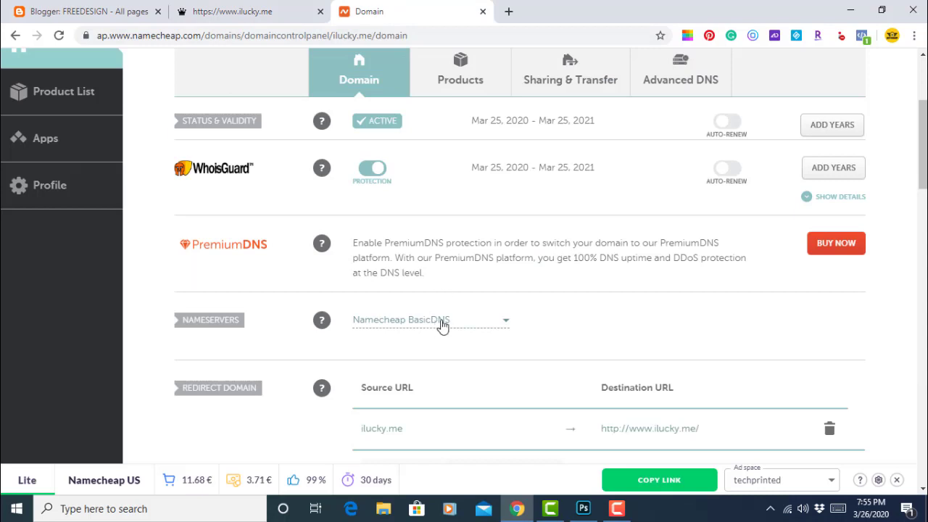
pyautogui.scroll(2, 564, 255)
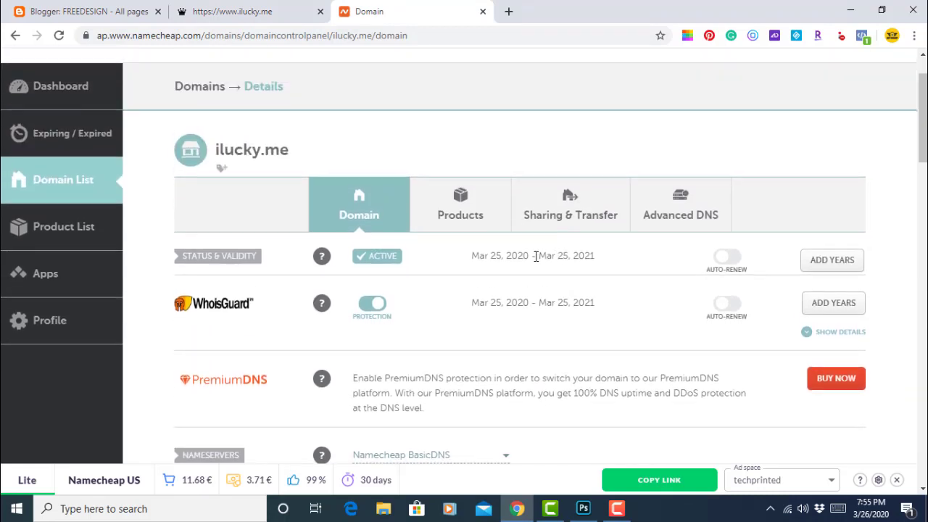
pyautogui.scroll(-1, 537, 254)
pyautogui.click(695, 147)
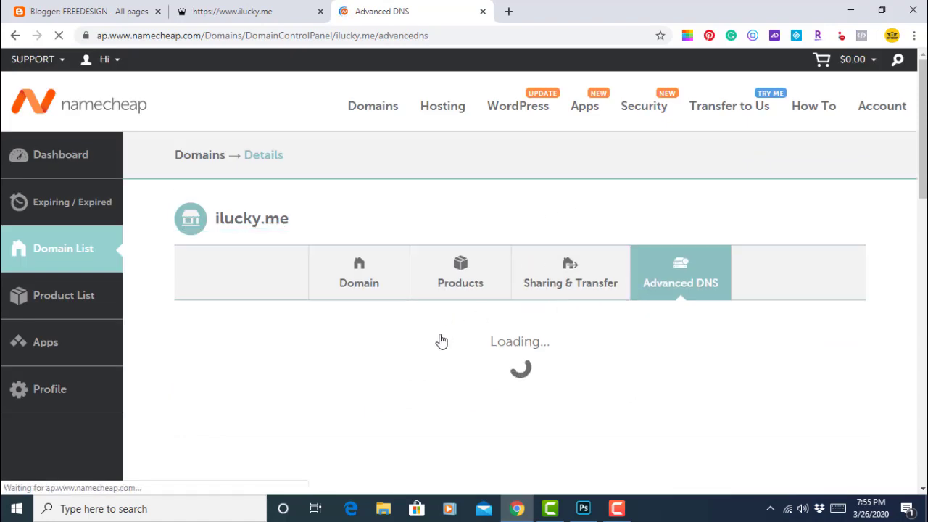
pyautogui.scroll(-1, 495, 336)
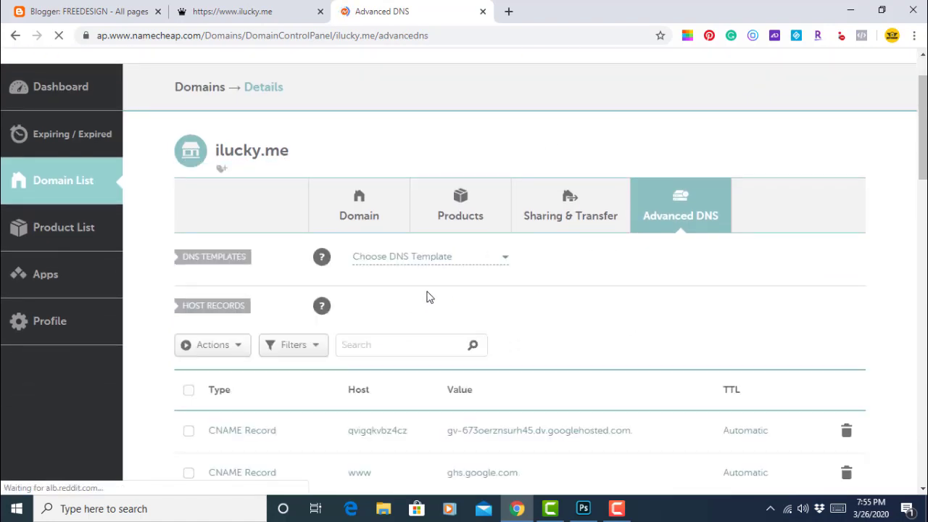
pyautogui.scroll(-2, 428, 296)
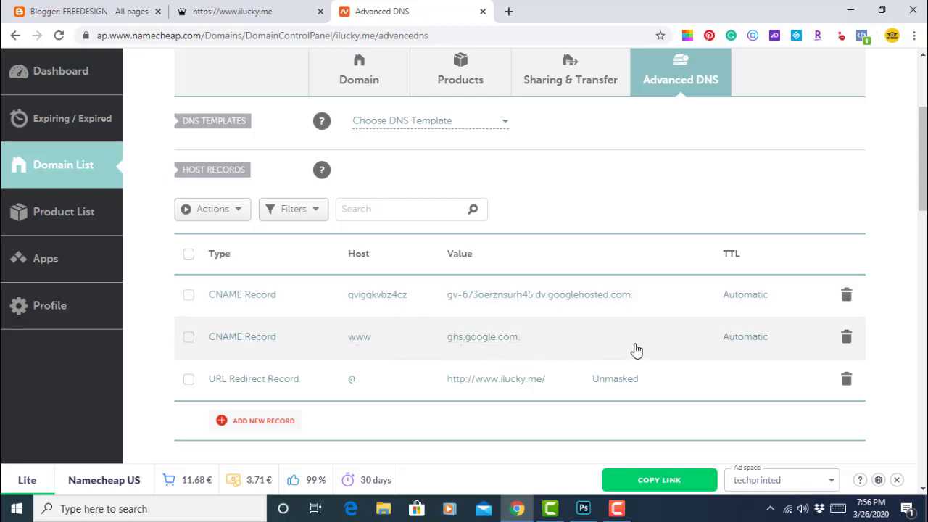
pyautogui.scroll(1, 631, 319)
pyautogui.scroll(2, 630, 311)
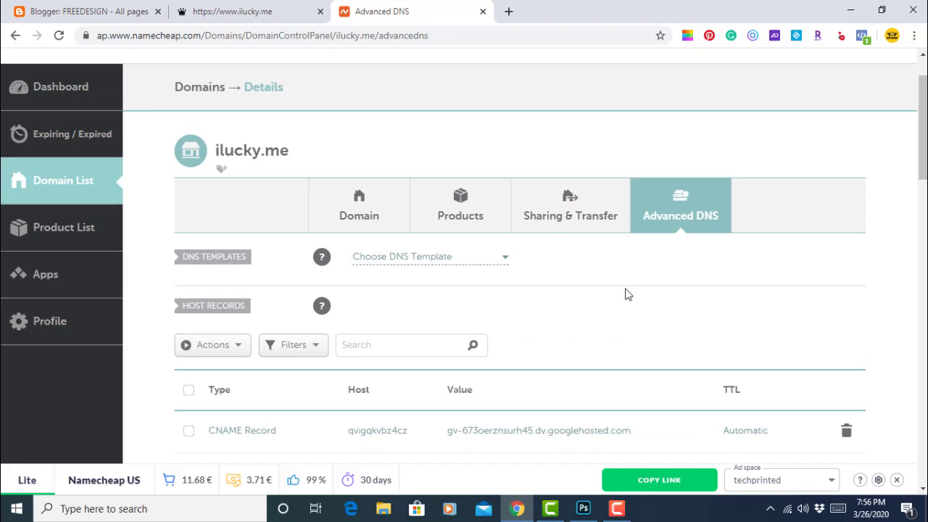
pyautogui.click(364, 213)
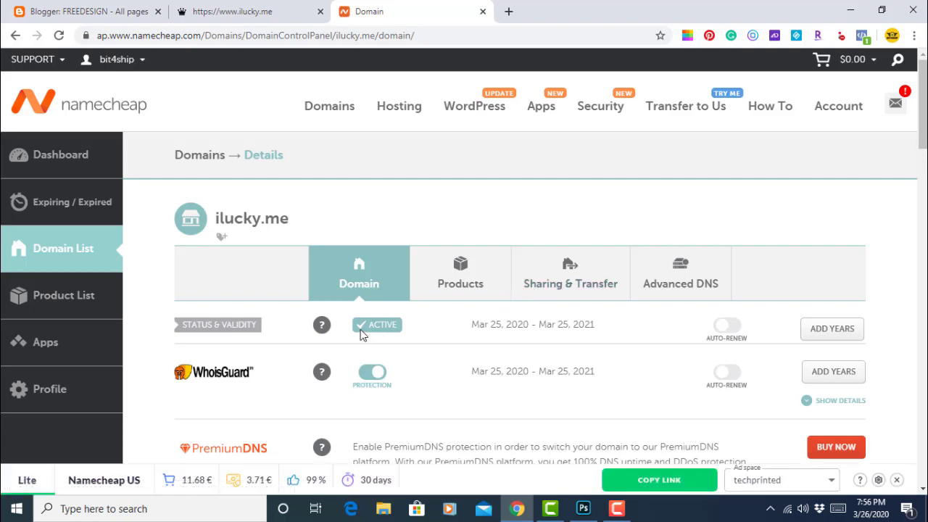
pyautogui.moveTo(322, 325)
pyautogui.click(270, 18)
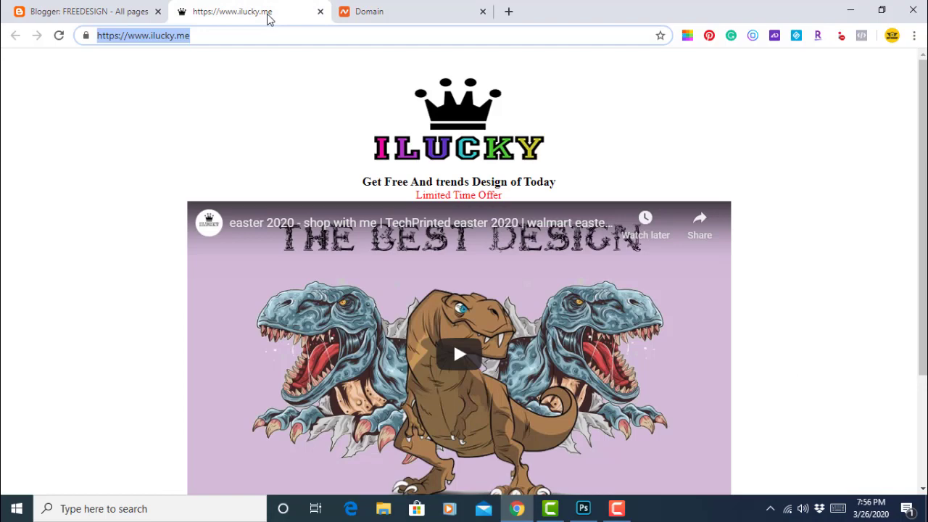
pyautogui.scroll(-1, 604, 246)
pyautogui.scroll(-2, 604, 247)
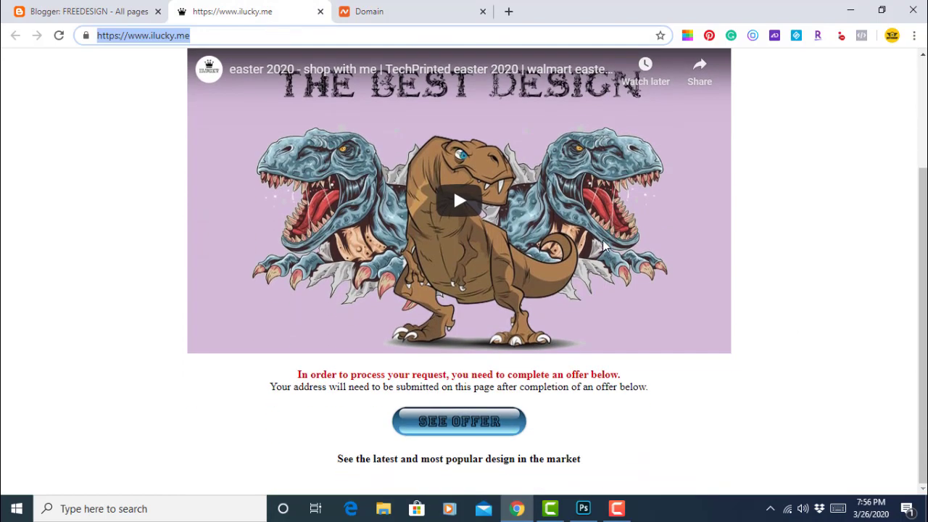
pyautogui.scroll(3, 603, 243)
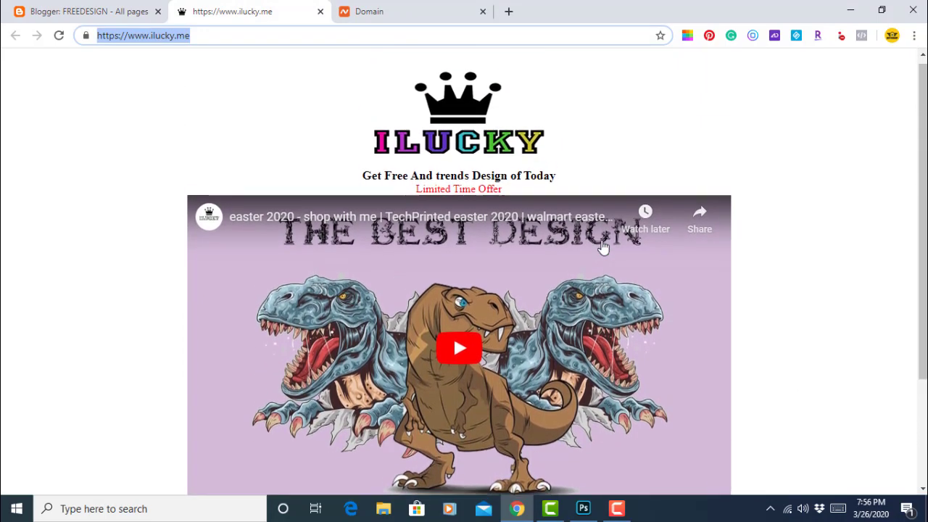
pyautogui.scroll(-3, 602, 247)
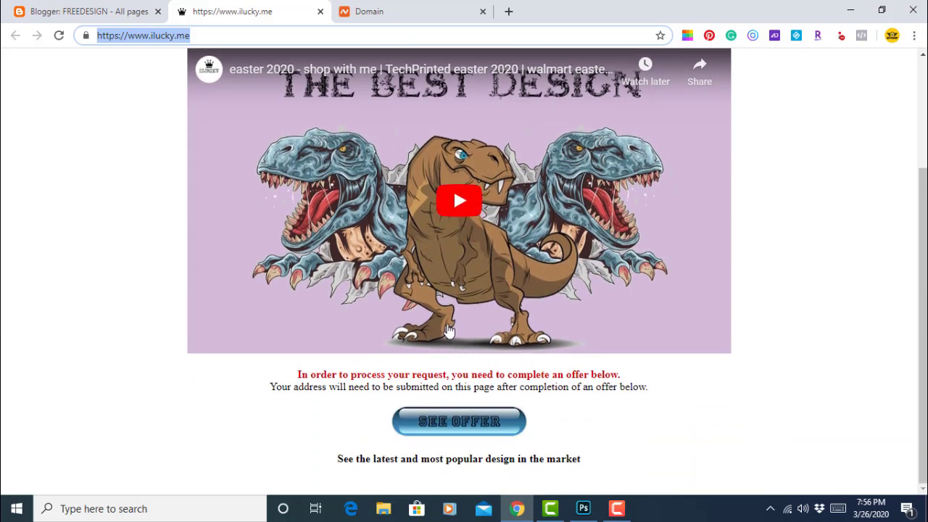
pyautogui.scroll(1, 455, 318)
pyautogui.scroll(1, 457, 317)
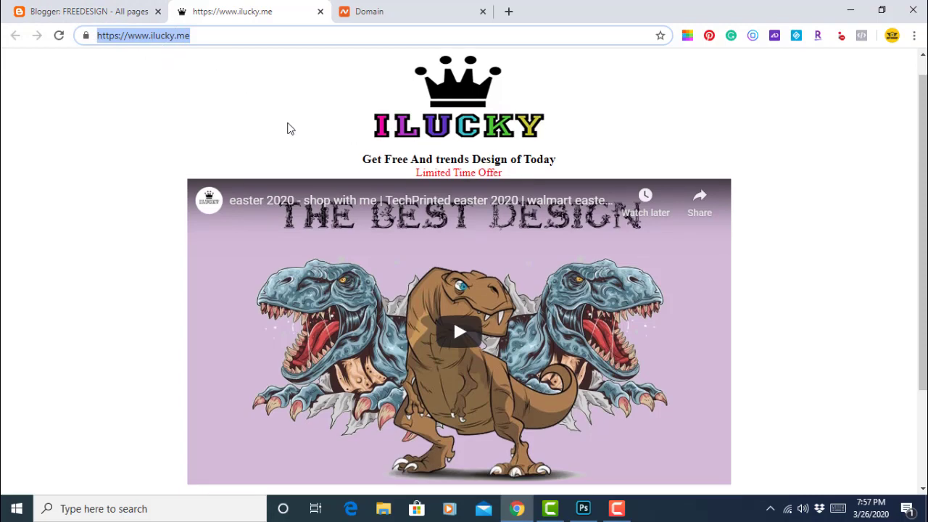
pyautogui.scroll(-2, 298, 136)
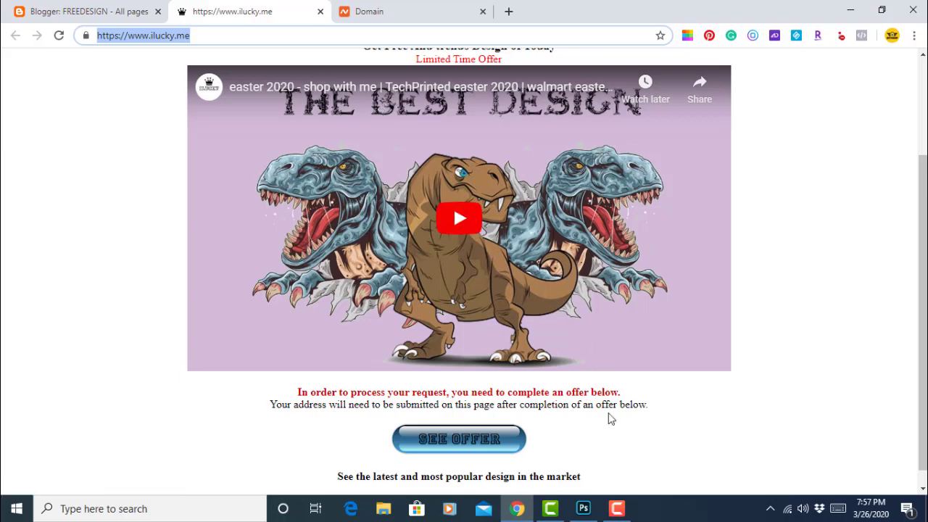
pyautogui.click(618, 509)
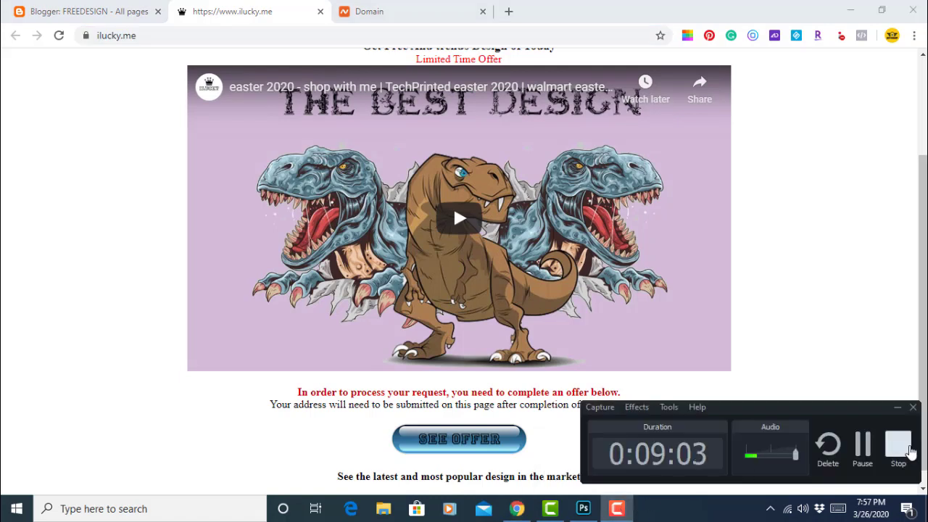